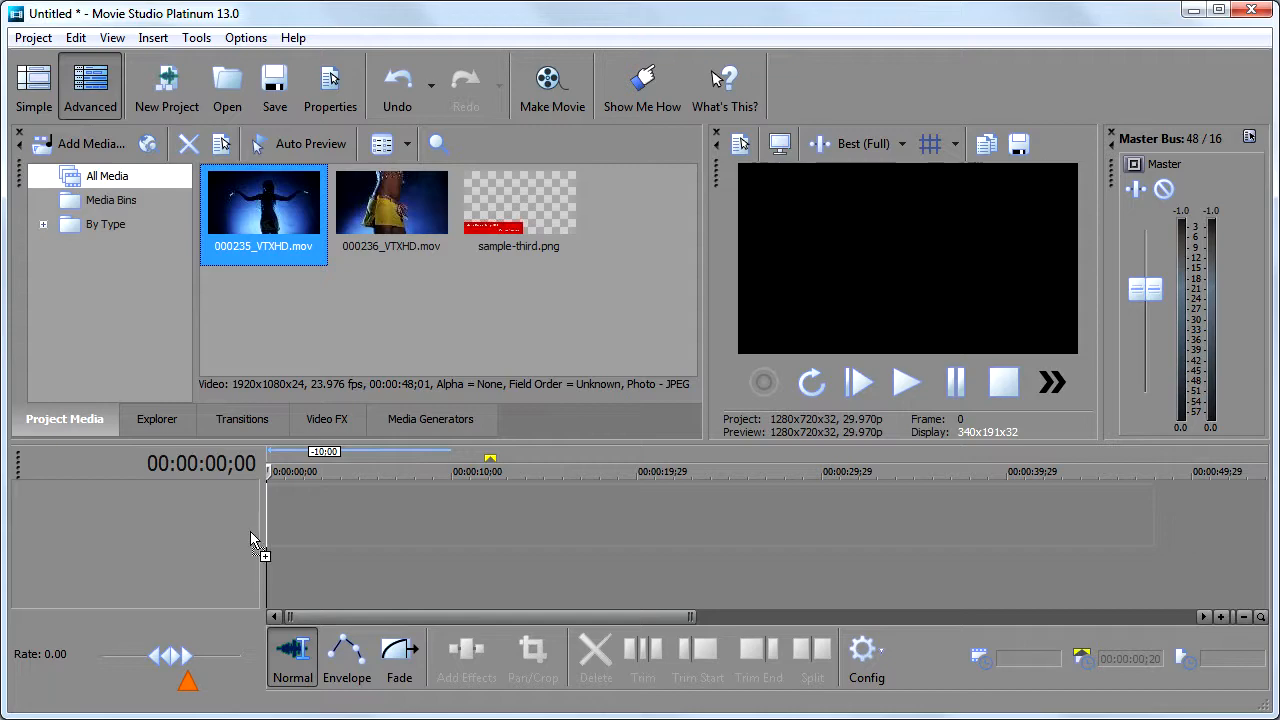
- Place 000235_VTXHD.mov at the start of the timeline and butt 000236_VTXHD.mov directly against its end
left_click(803, 311)
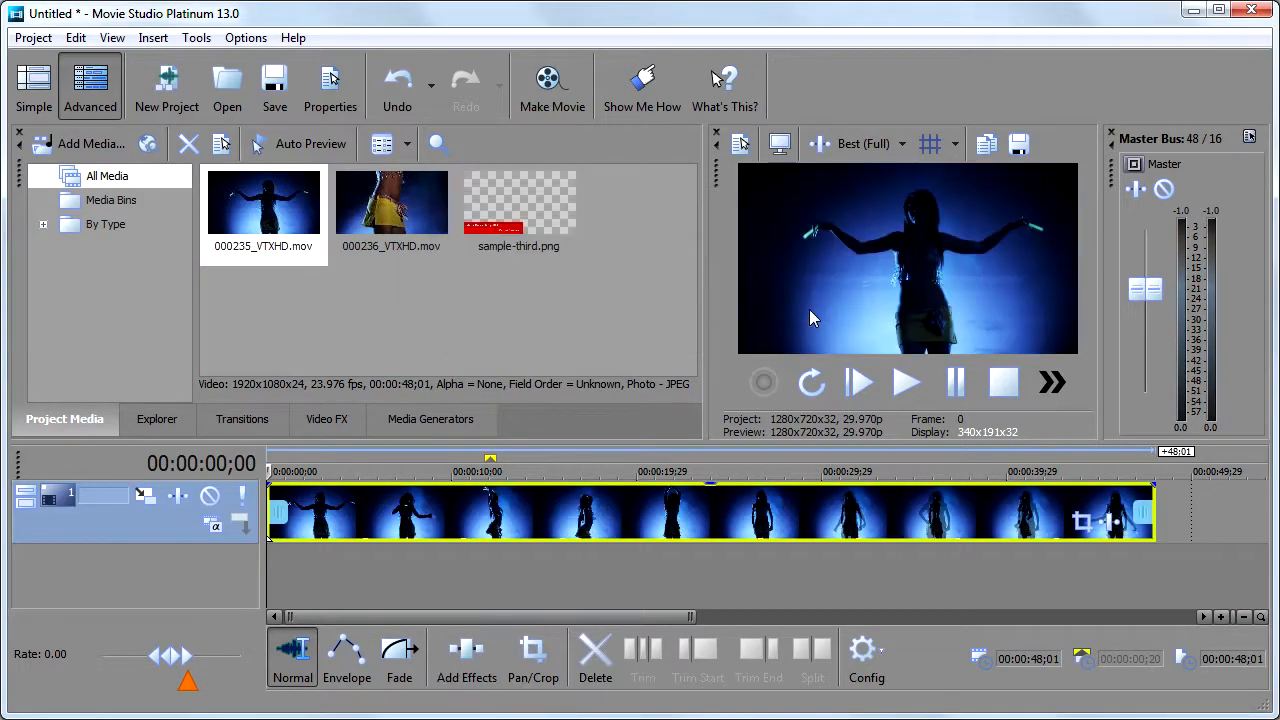
scroll(520, 590, "down", 2)
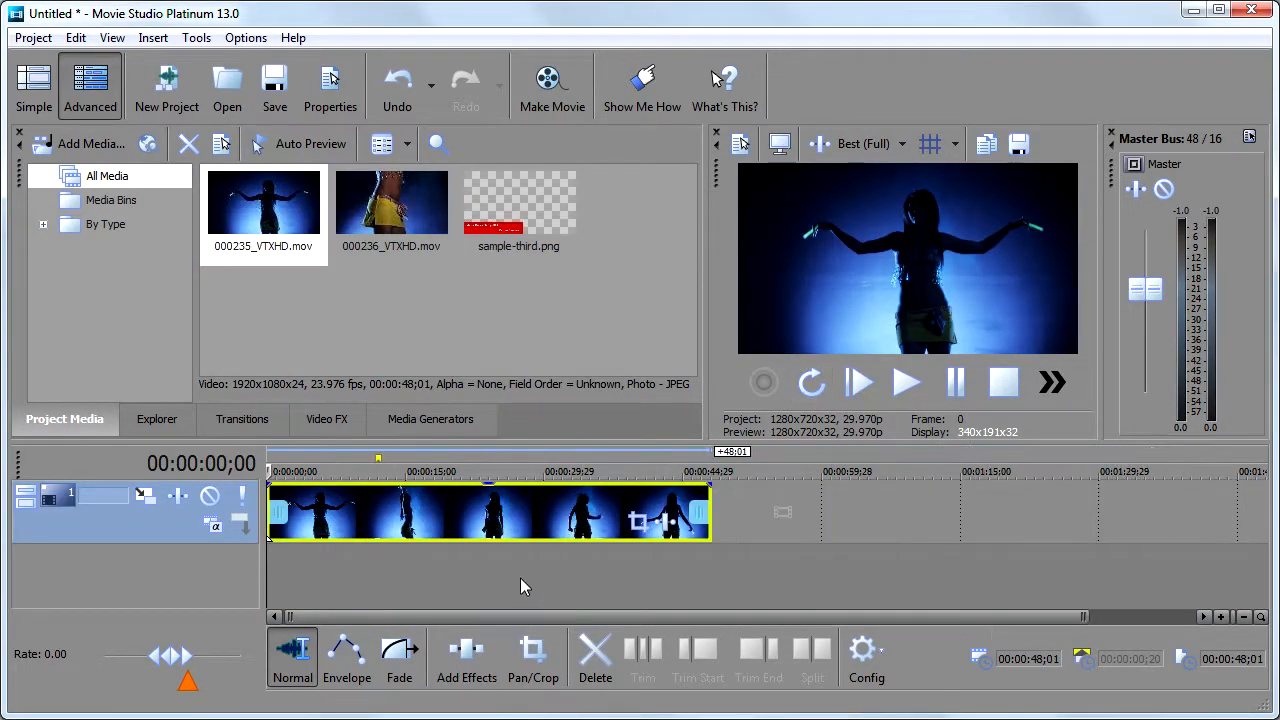
scroll(528, 578, "up", 2)
scroll(528, 578, "down", 2)
left_click_drag(391, 210, 806, 512)
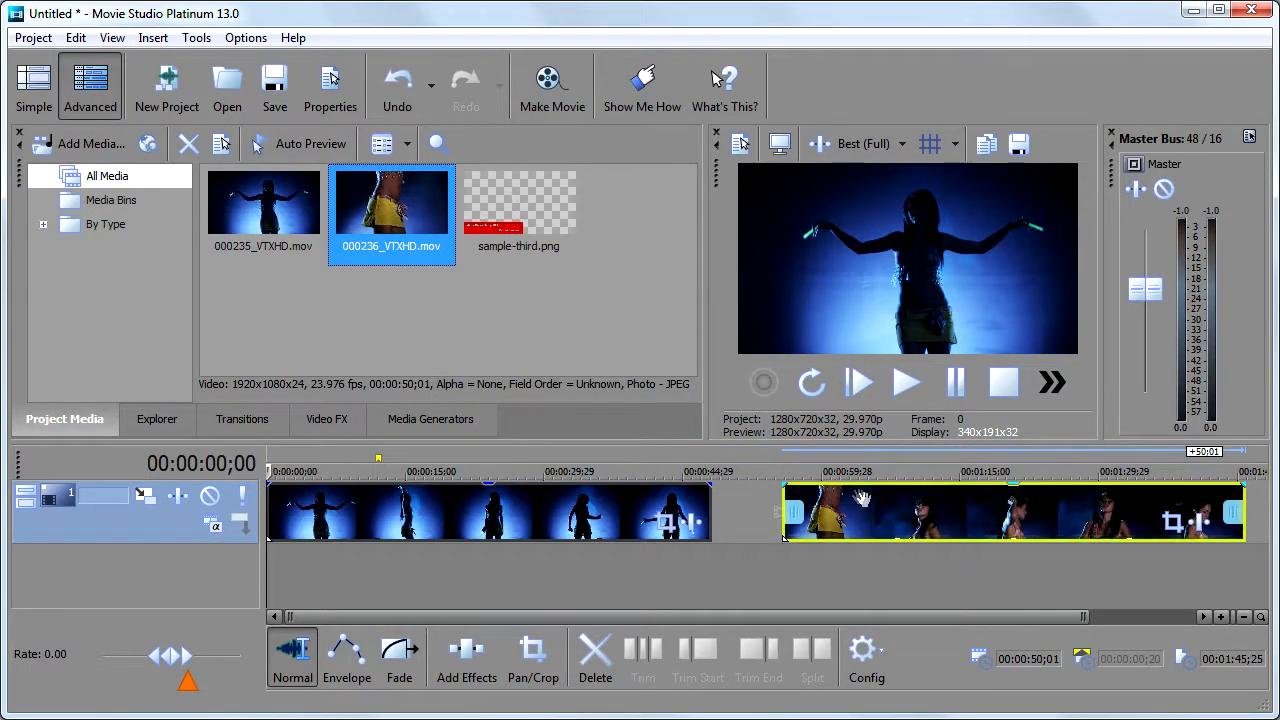
left_click_drag(888, 514, 823, 507)
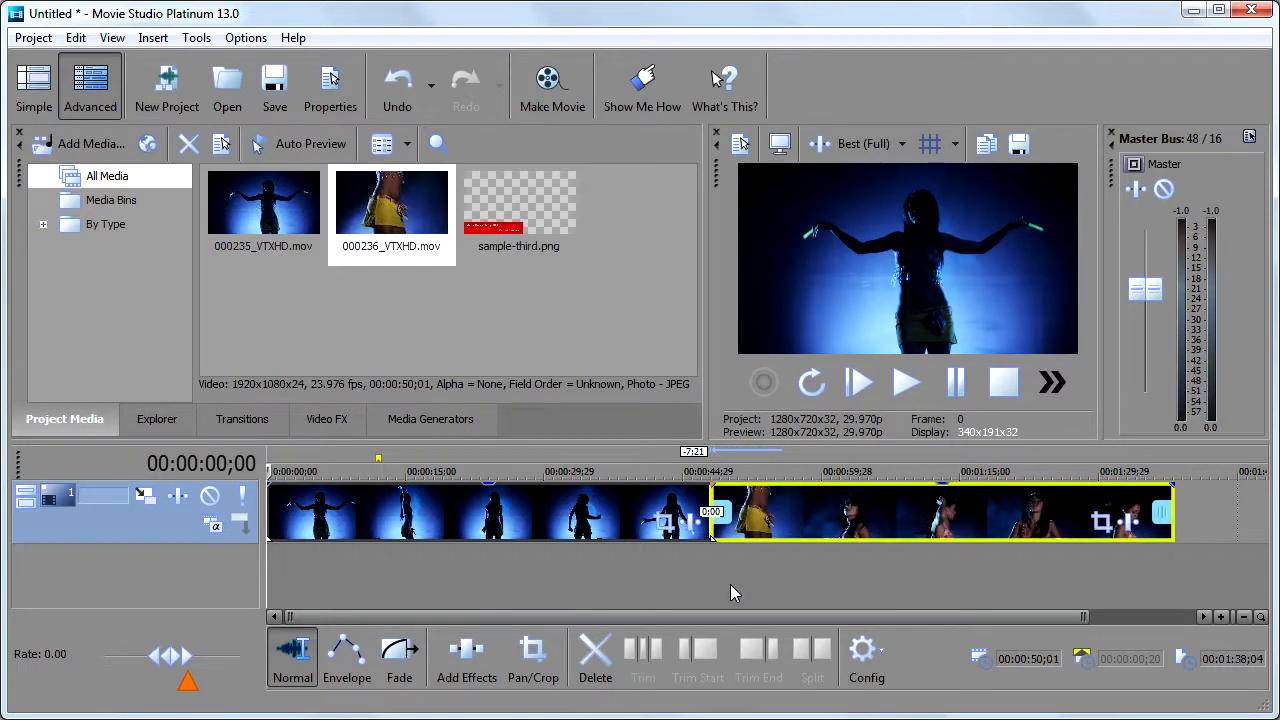
- Play back the straight cut between the two clips, starting shortly before the end of the first clip
left_click(690, 576)
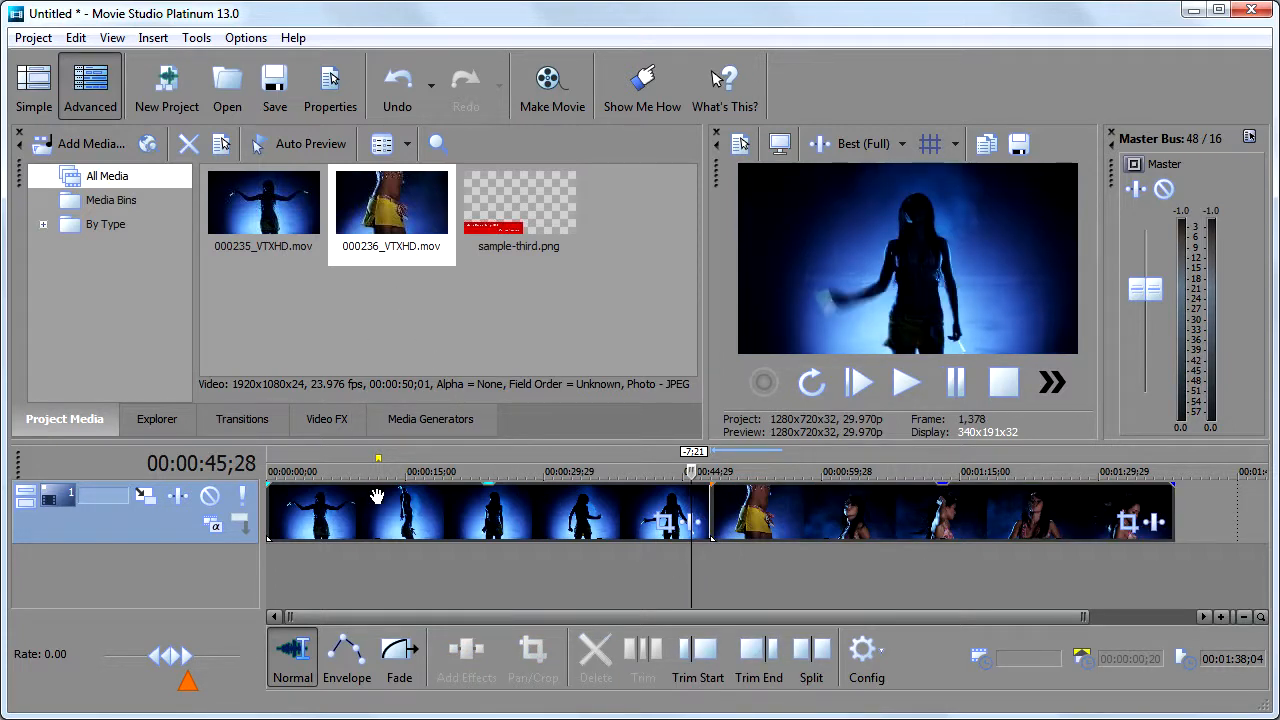
key("space")
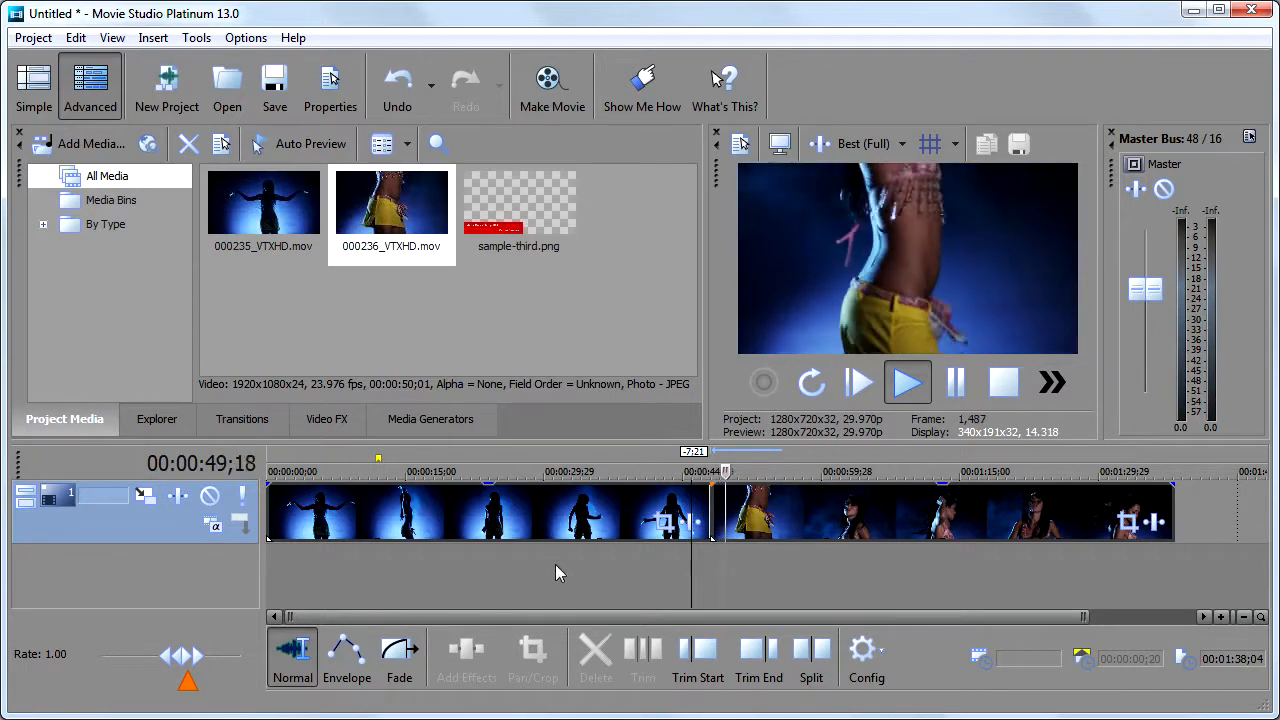
key("space")
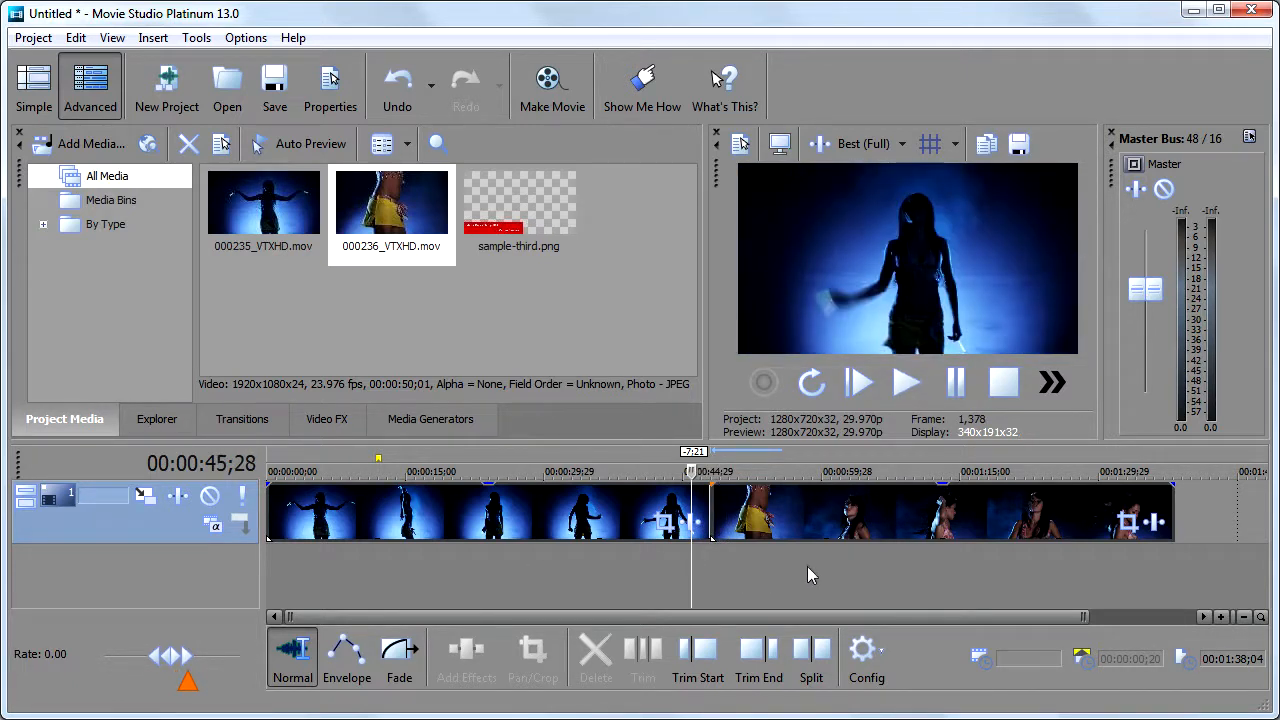
left_click(535, 571)
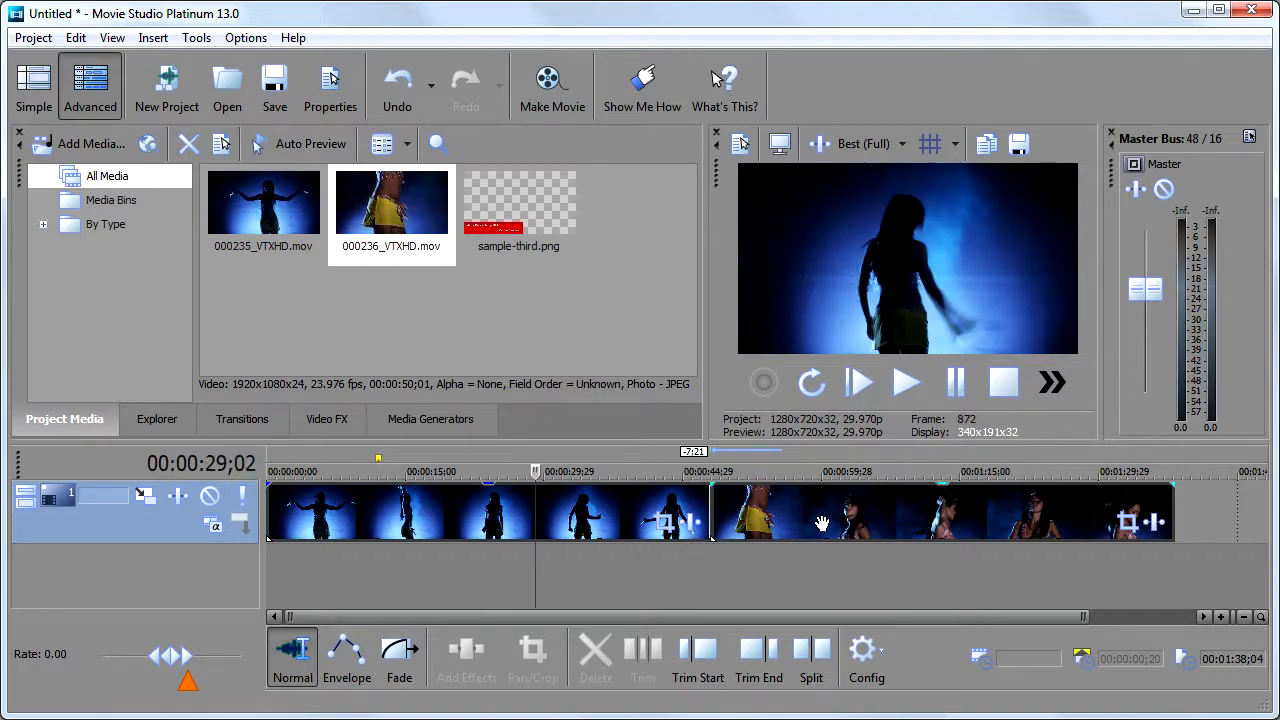
- Overlap the start of 000236_VTXHD.mov onto the end of the first clip by 4:00 and play back the crossfade
mouse_move(872, 518)
left_mouse_down()
mouse_move(912, 519)
mouse_move(788, 526)
mouse_move(855, 532)
left_mouse_up()
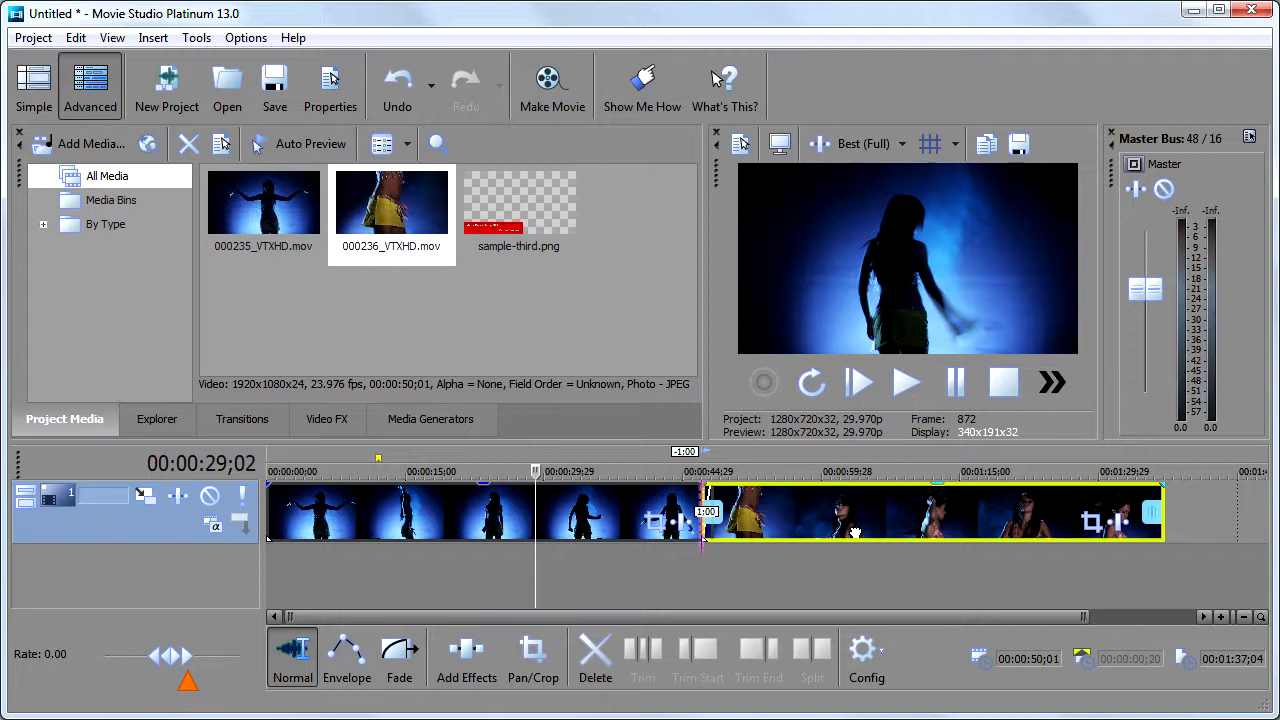
left_click_drag(855, 532, 833, 535)
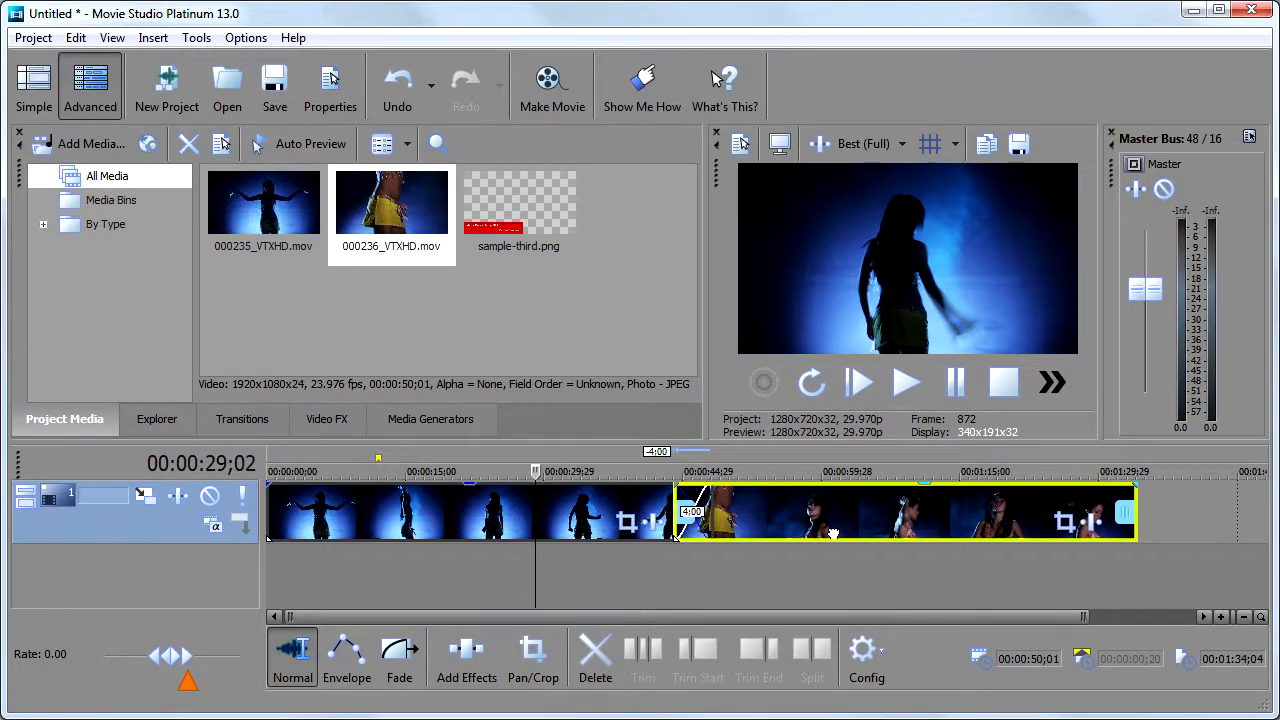
left_click(645, 577)
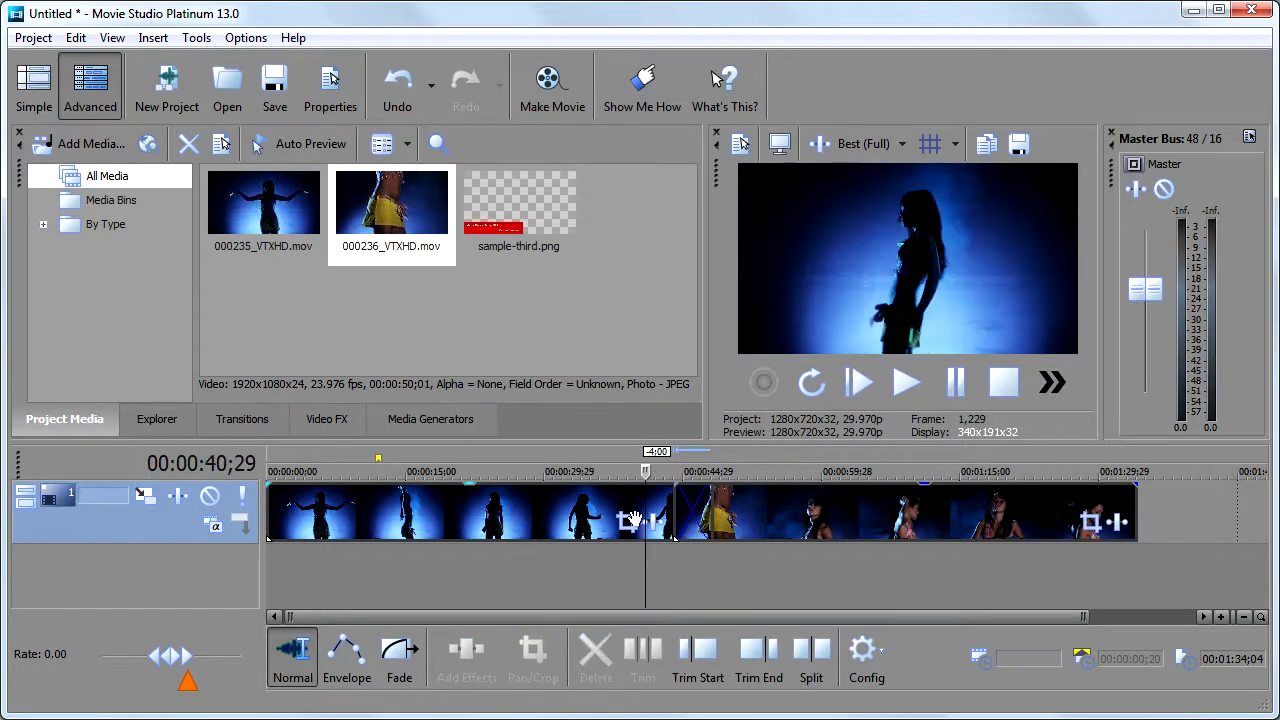
key("space")
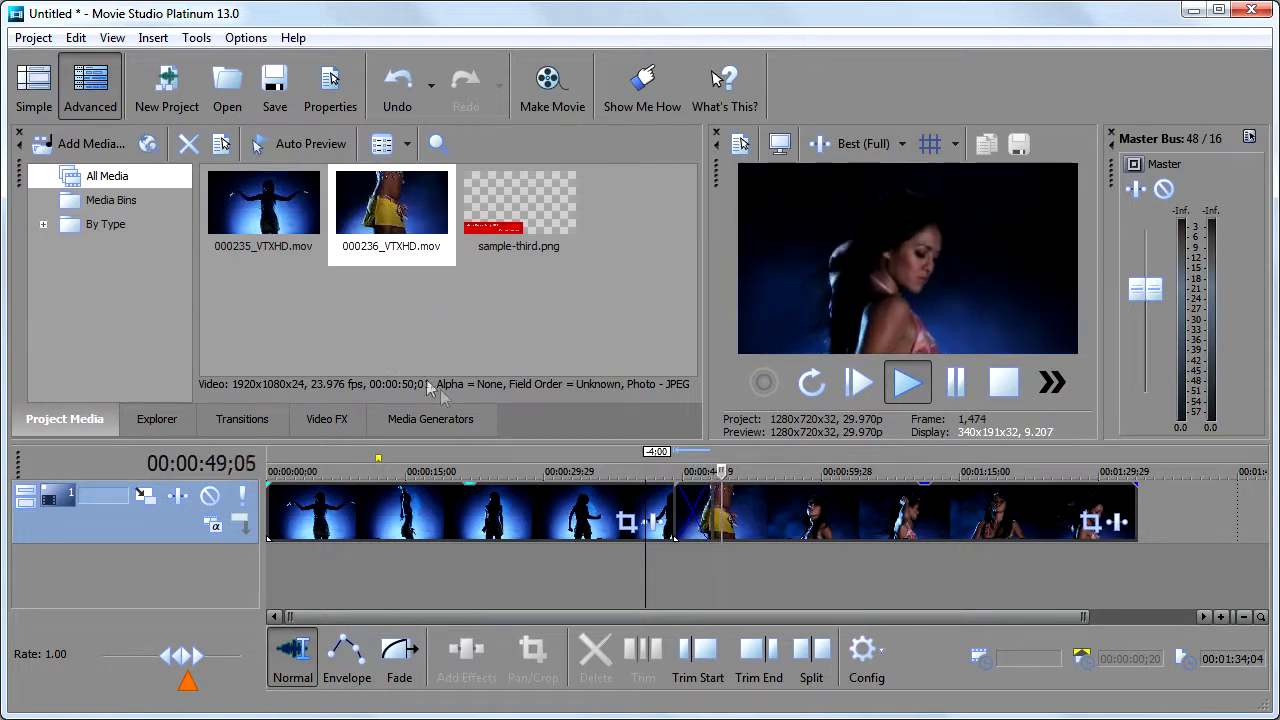
key("space")
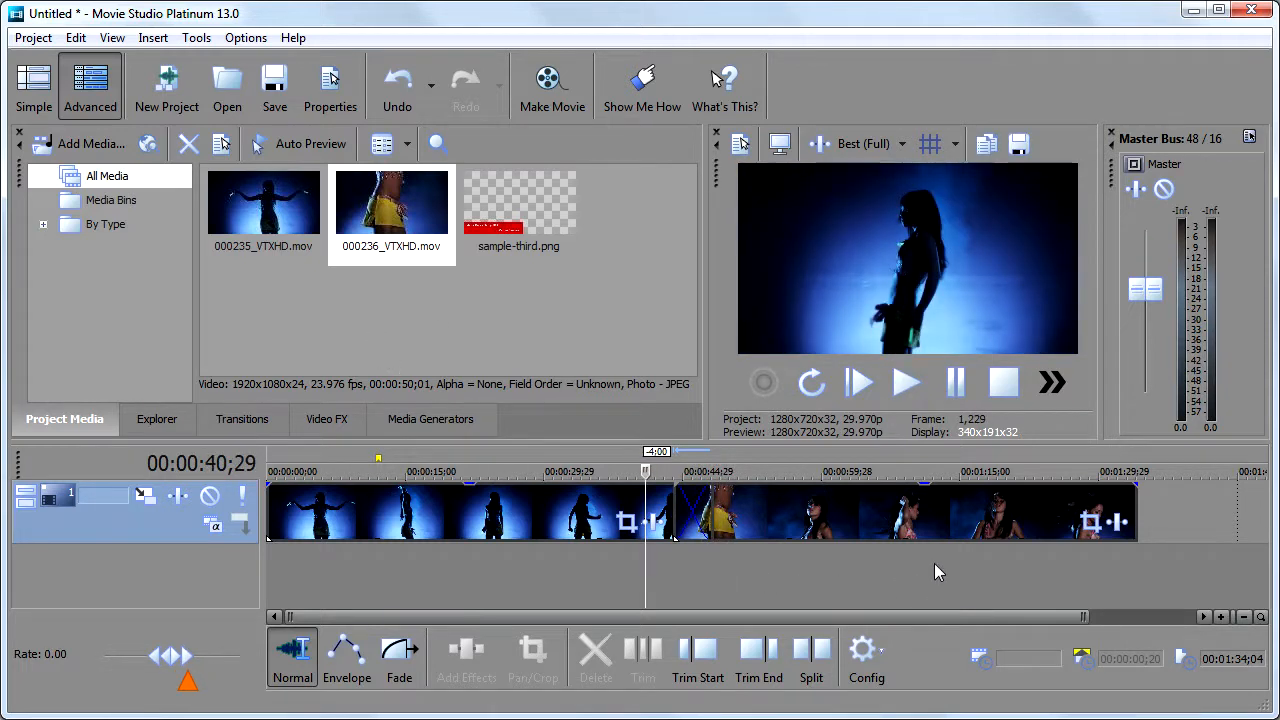
- Move the second clip away from the first to leave a gap between them, and play it from its start
left_click_drag(806, 528, 875, 535)
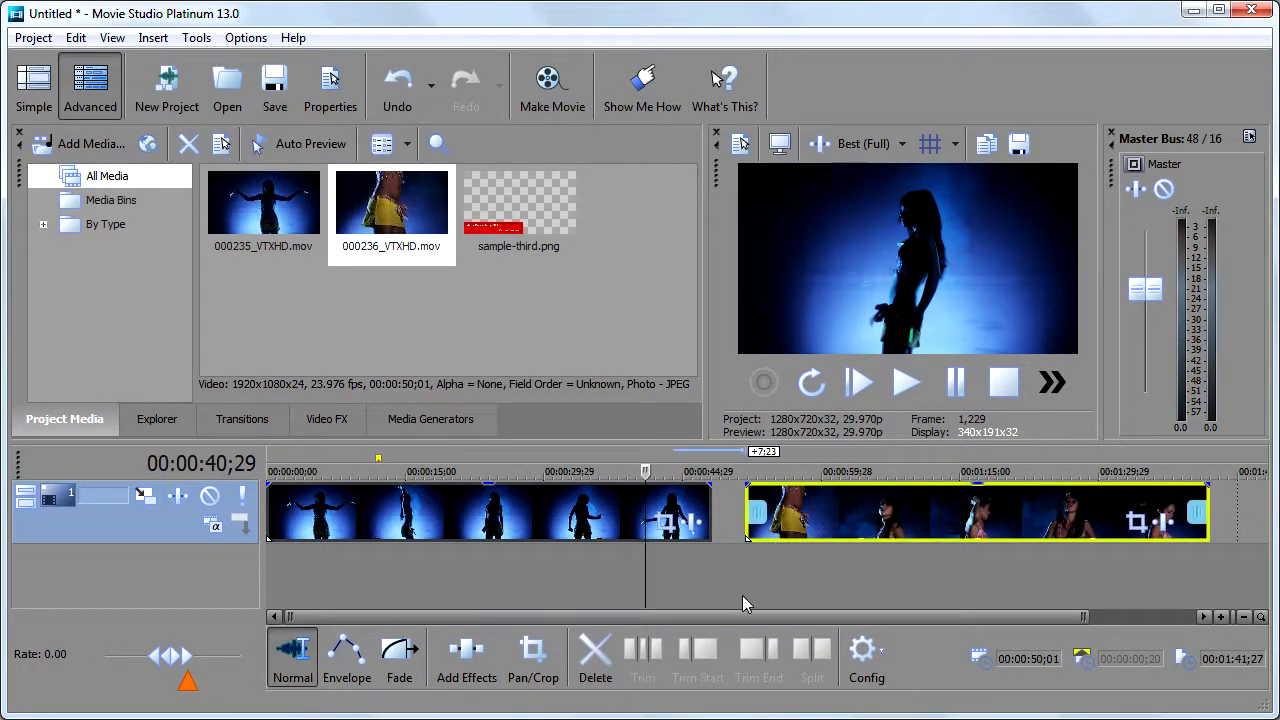
left_click(745, 595)
key("space")
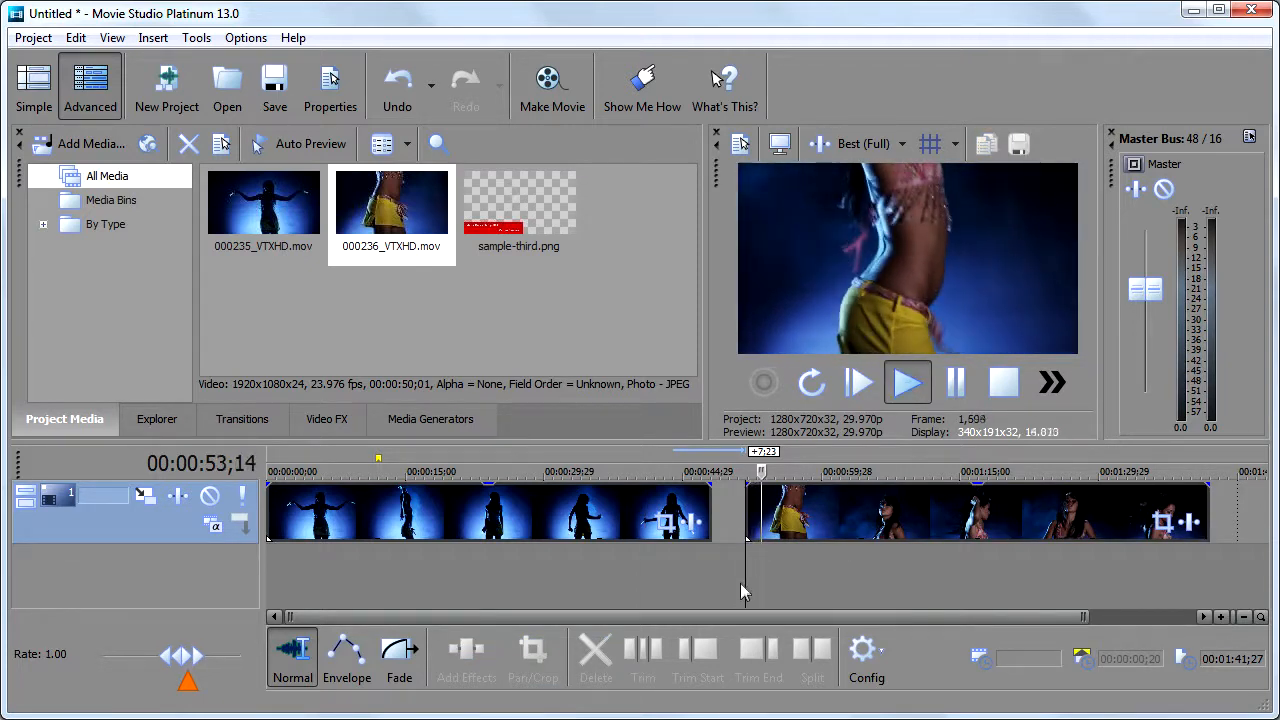
key("space")
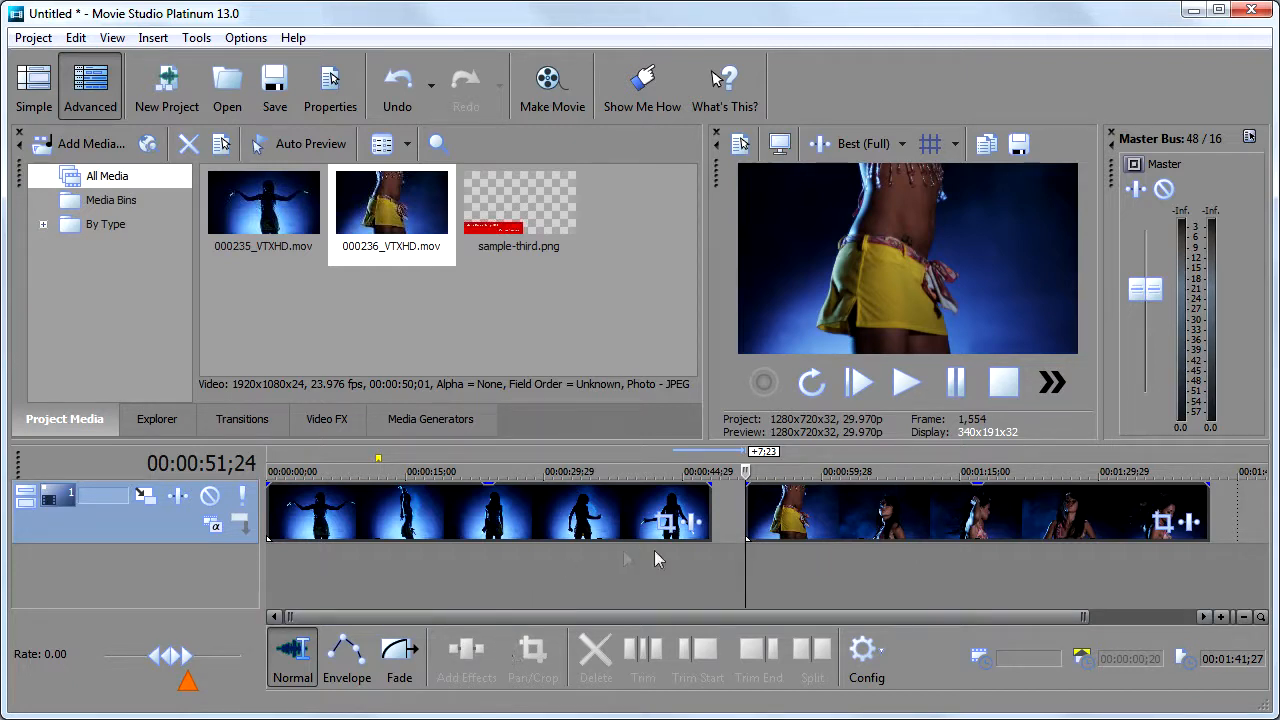
- Add a fade-in to the start of the second clip with the Fade tool and play it back
left_click(816, 502)
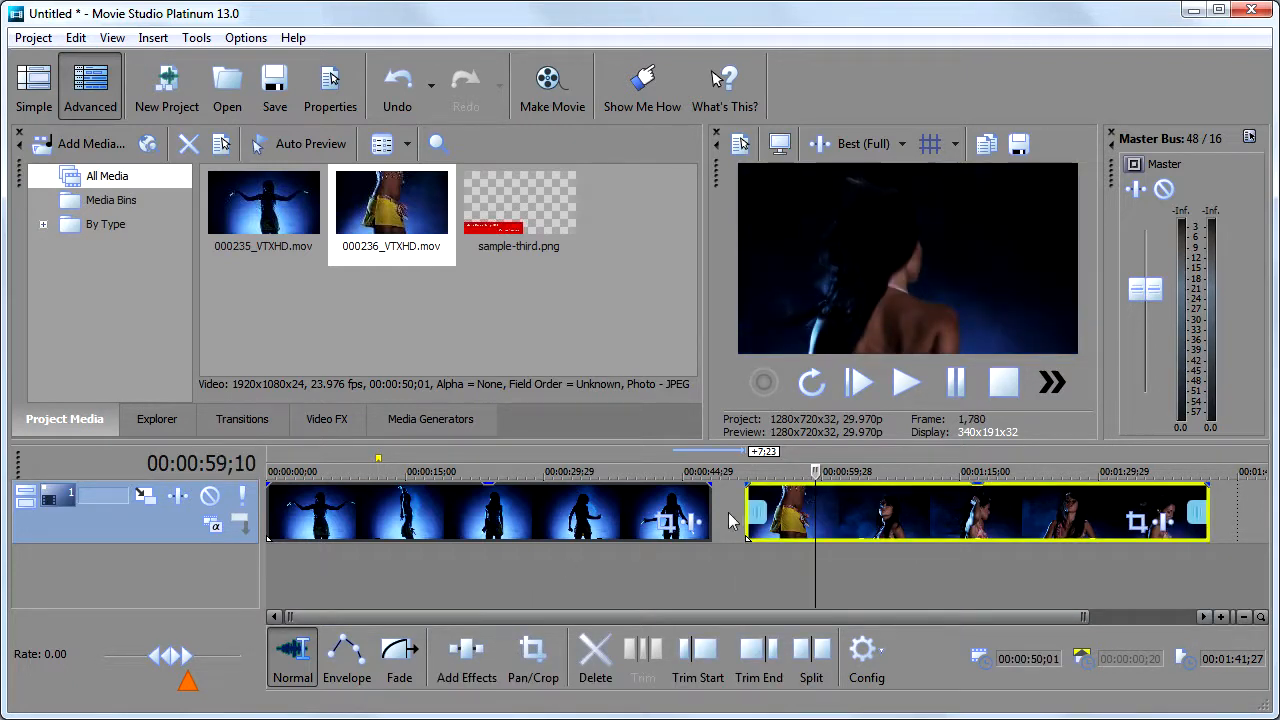
left_click(398, 662)
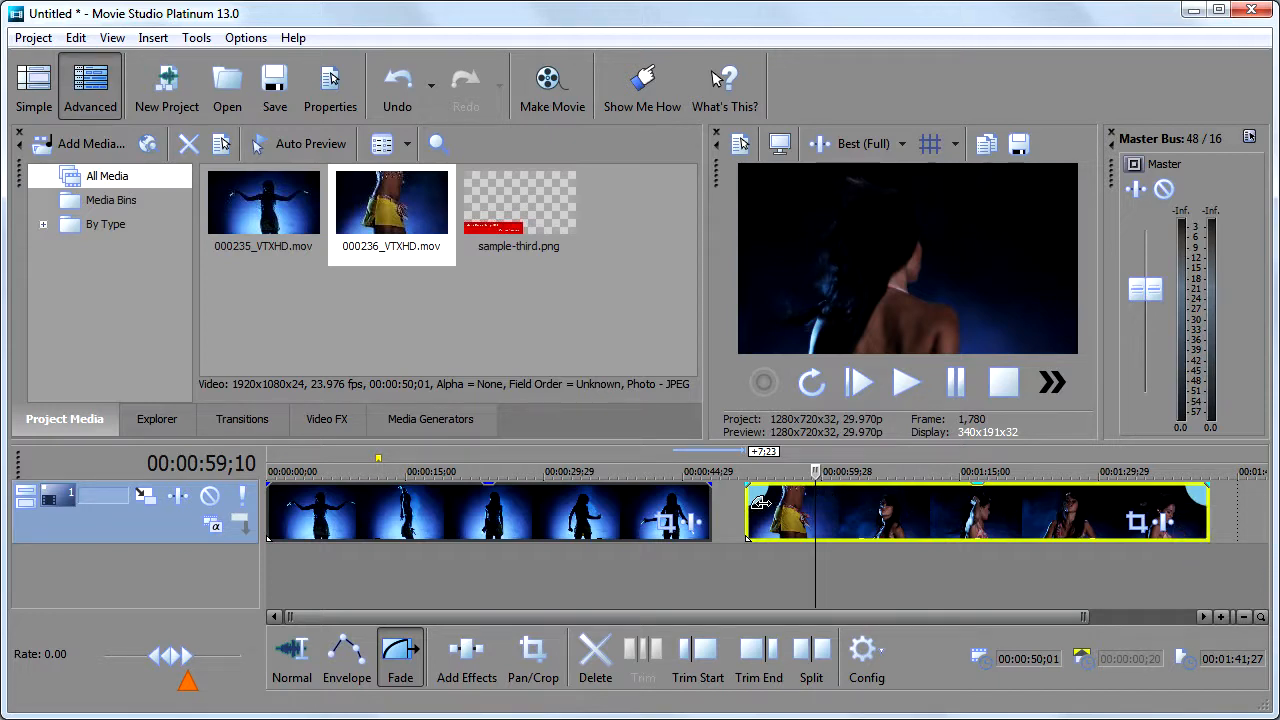
left_click_drag(760, 503, 790, 520)
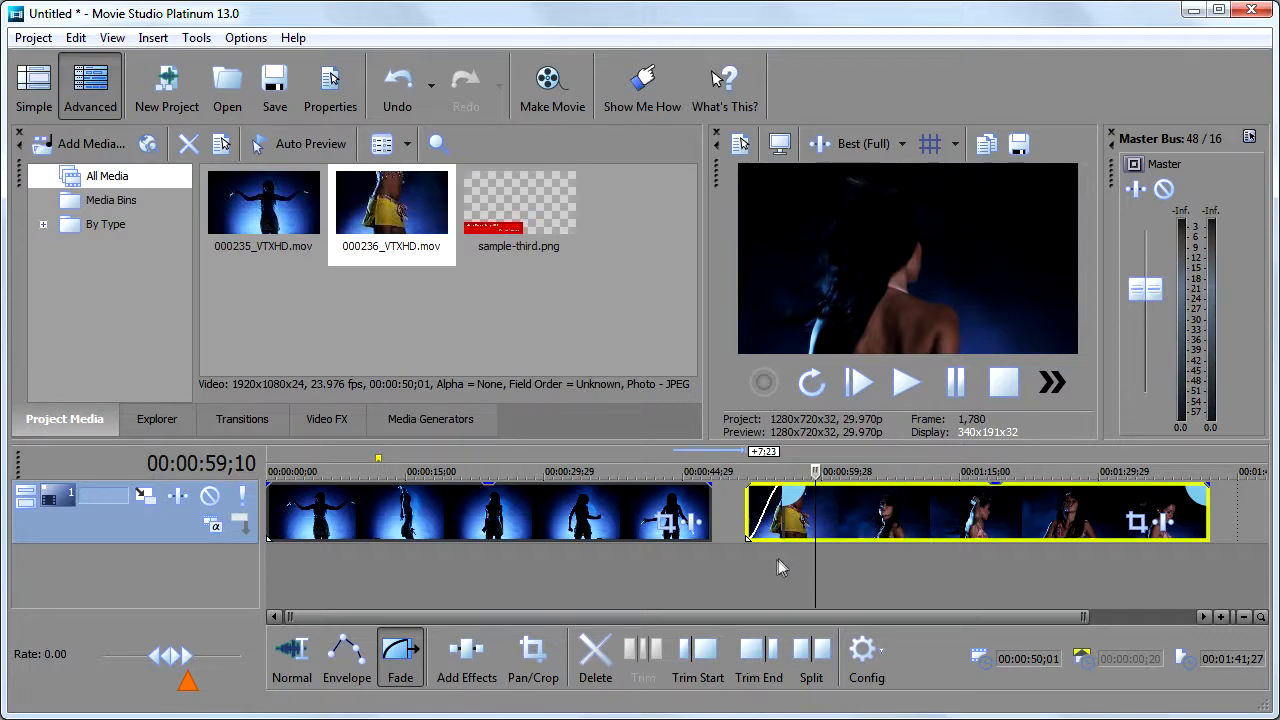
left_click(749, 570)
key("space")
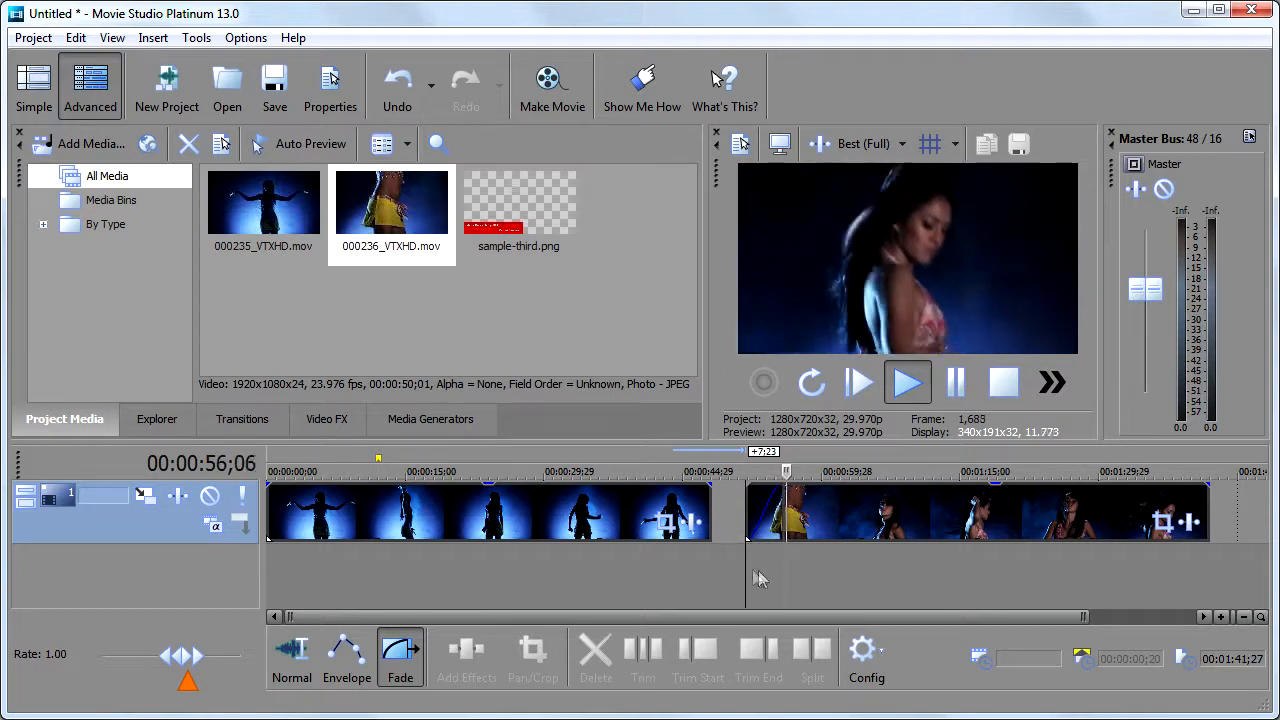
key("space")
- Reset the second clip's fade-in offset to 00:00:00;00 and play the clip from its start
left_click(1111, 515)
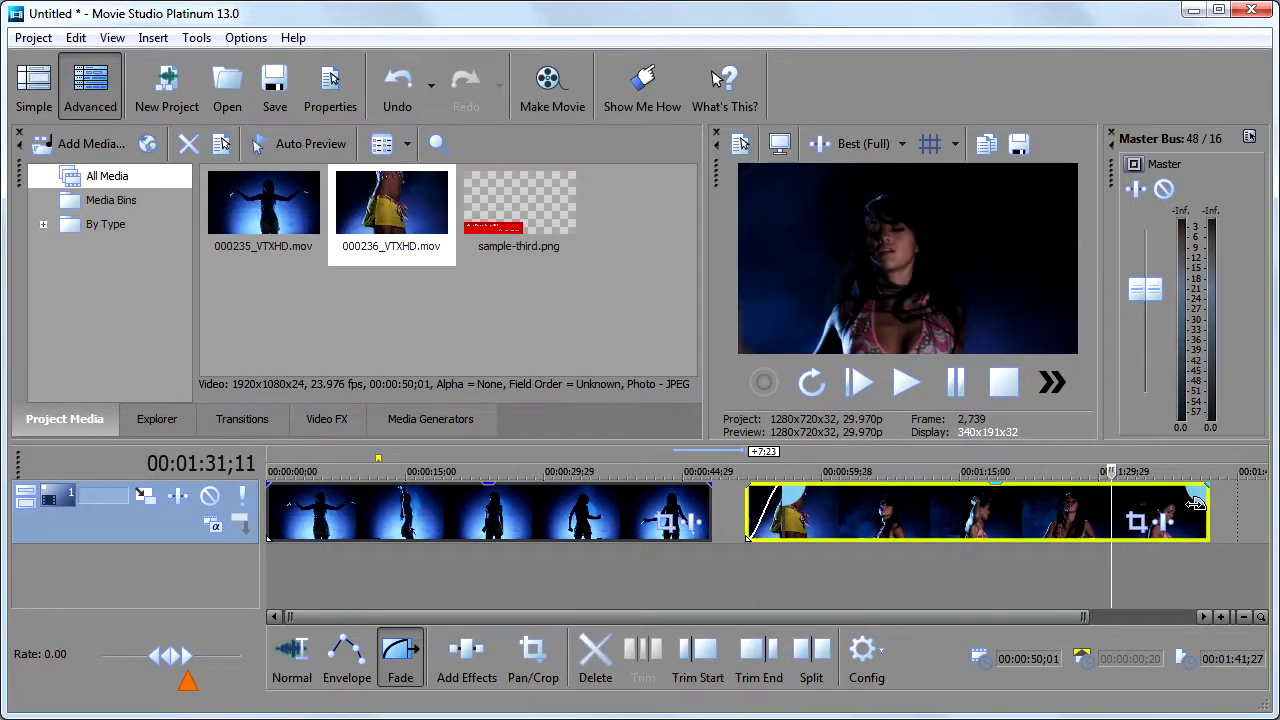
left_click_drag(780, 497, 738, 496)
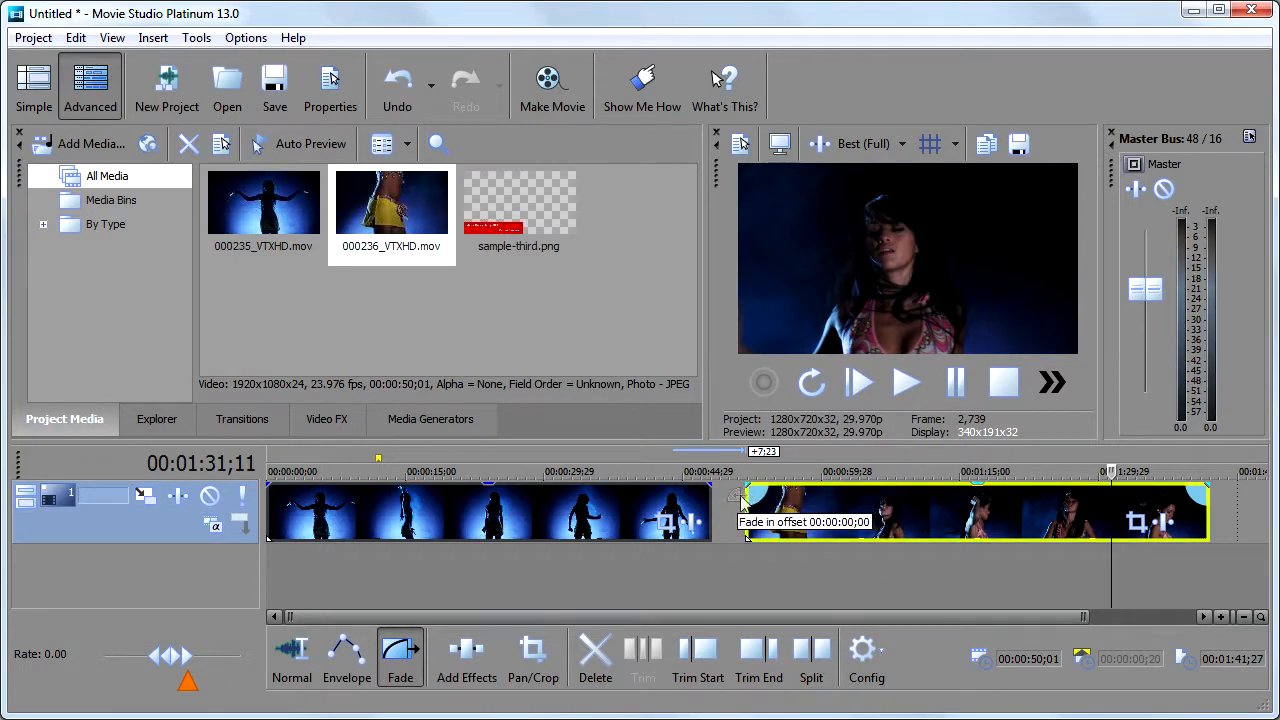
left_click(748, 568)
key("space")
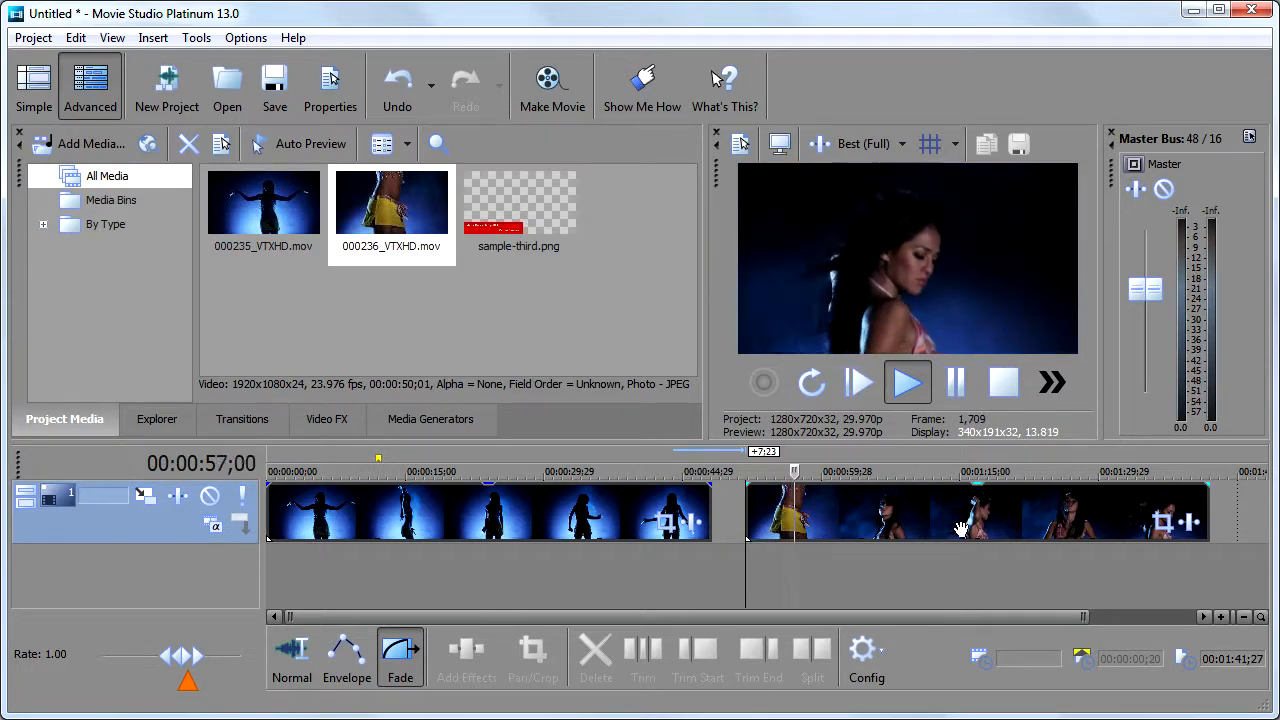
key("space")
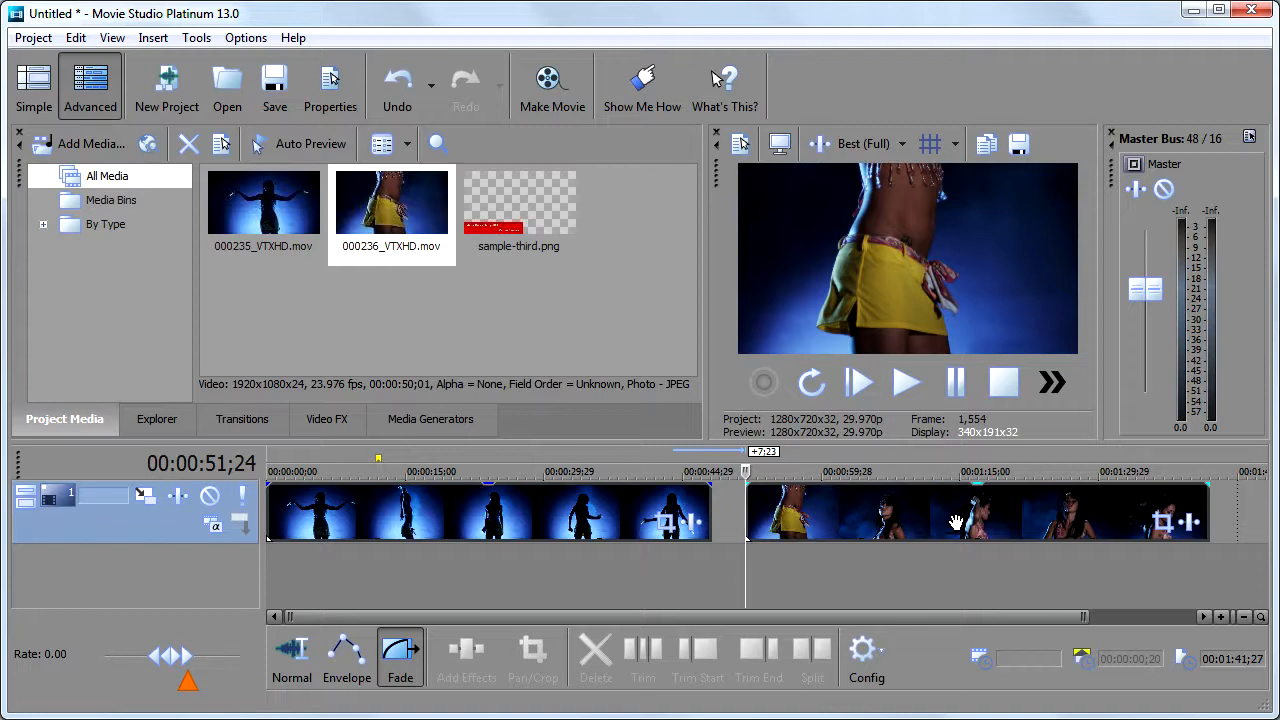
- Overlap the second clip onto the first by 4:00 and apply the 3D Blinds transition with the Spin preset to the overlap
left_click_drag(907, 522, 836, 515)
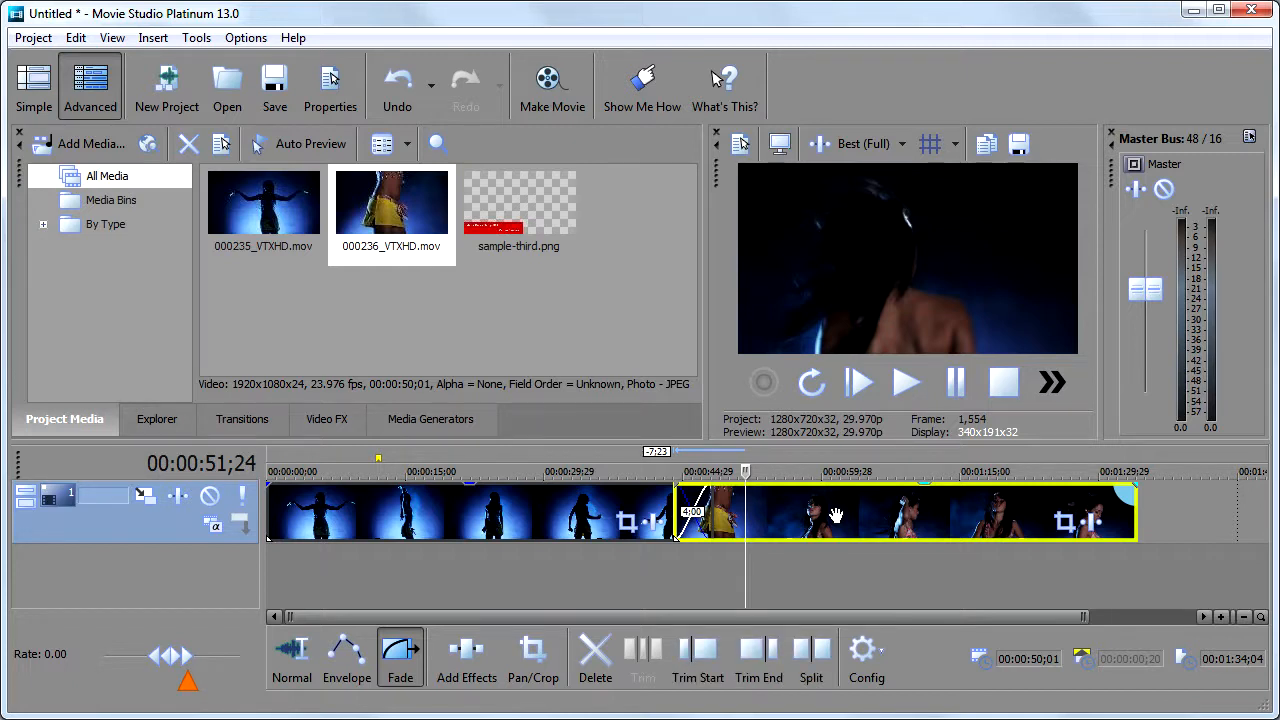
left_click(242, 420)
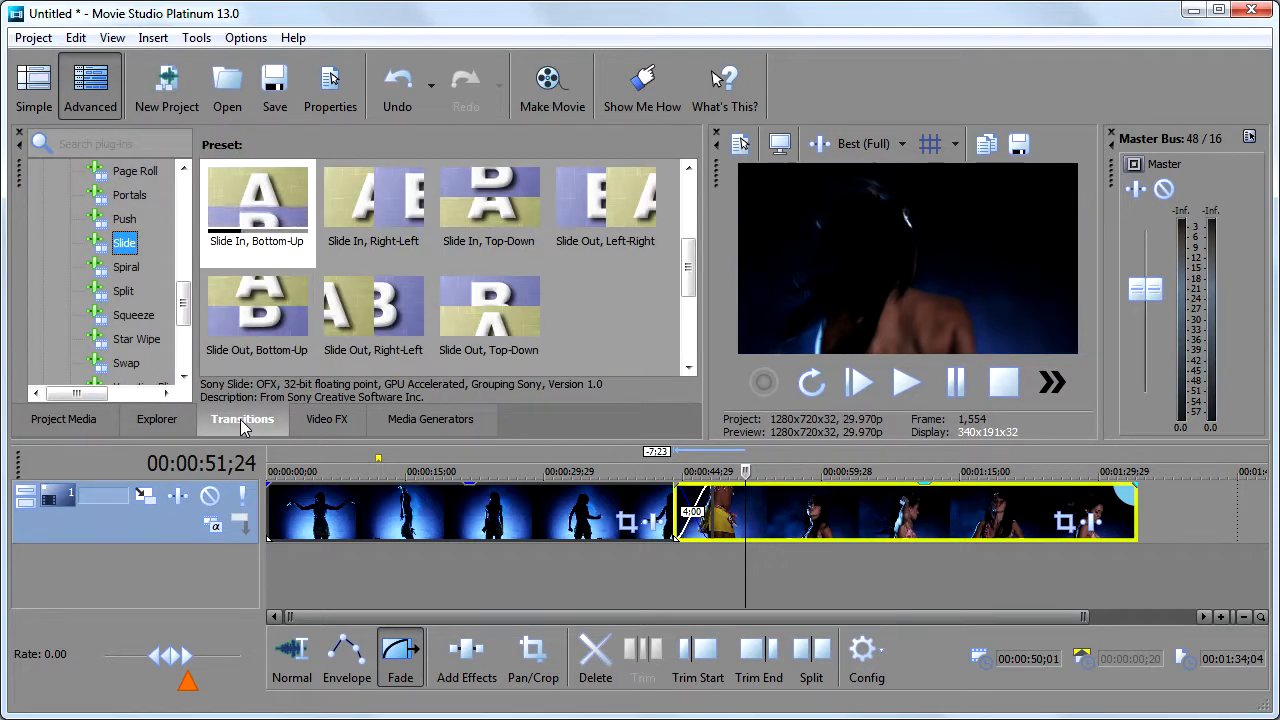
left_click_drag(191, 312, 189, 186)
left_click_drag(194, 239, 221, 239)
left_click(135, 195)
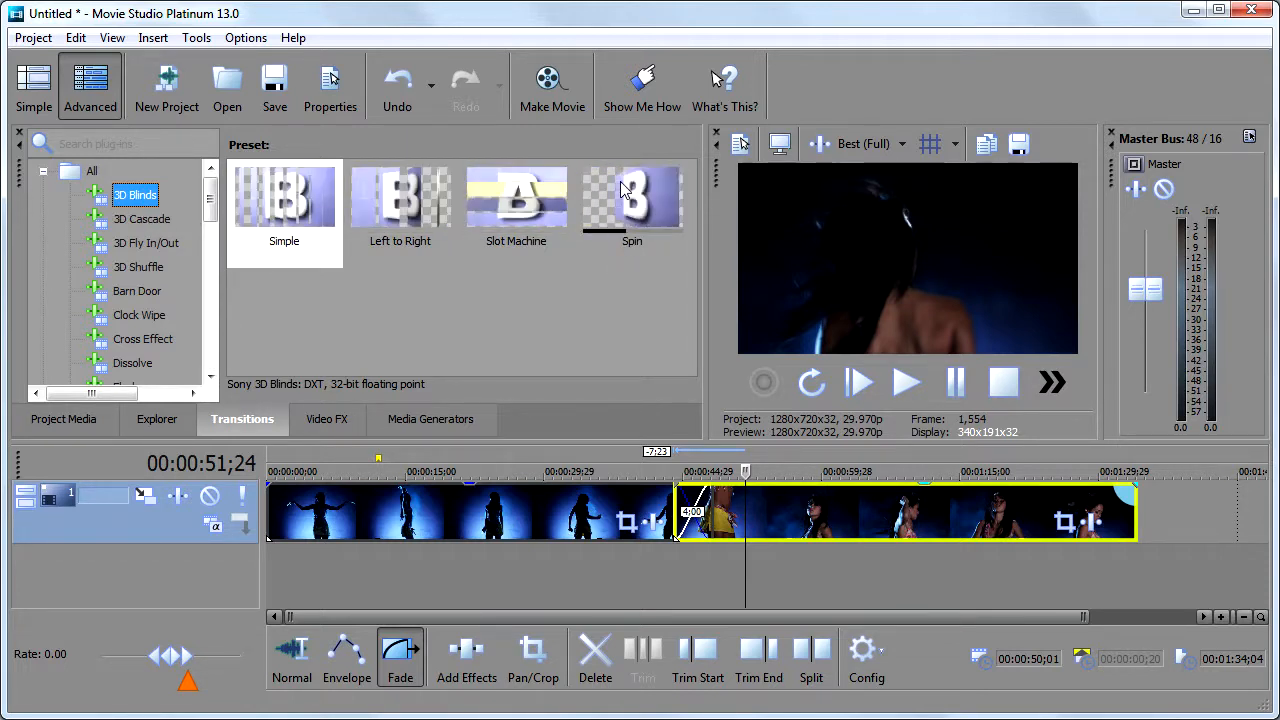
left_click_drag(624, 194, 670, 360)
left_click_drag(687, 444, 700, 505)
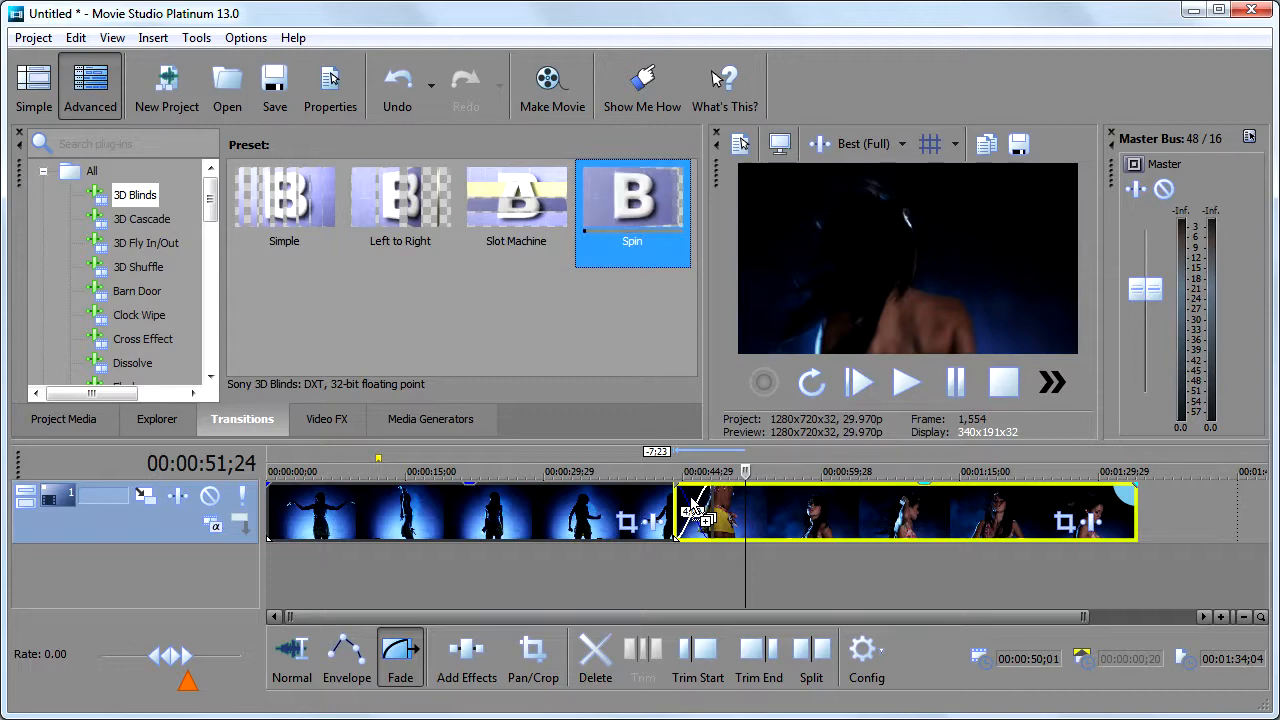
left_click_drag(697, 511, 699, 513)
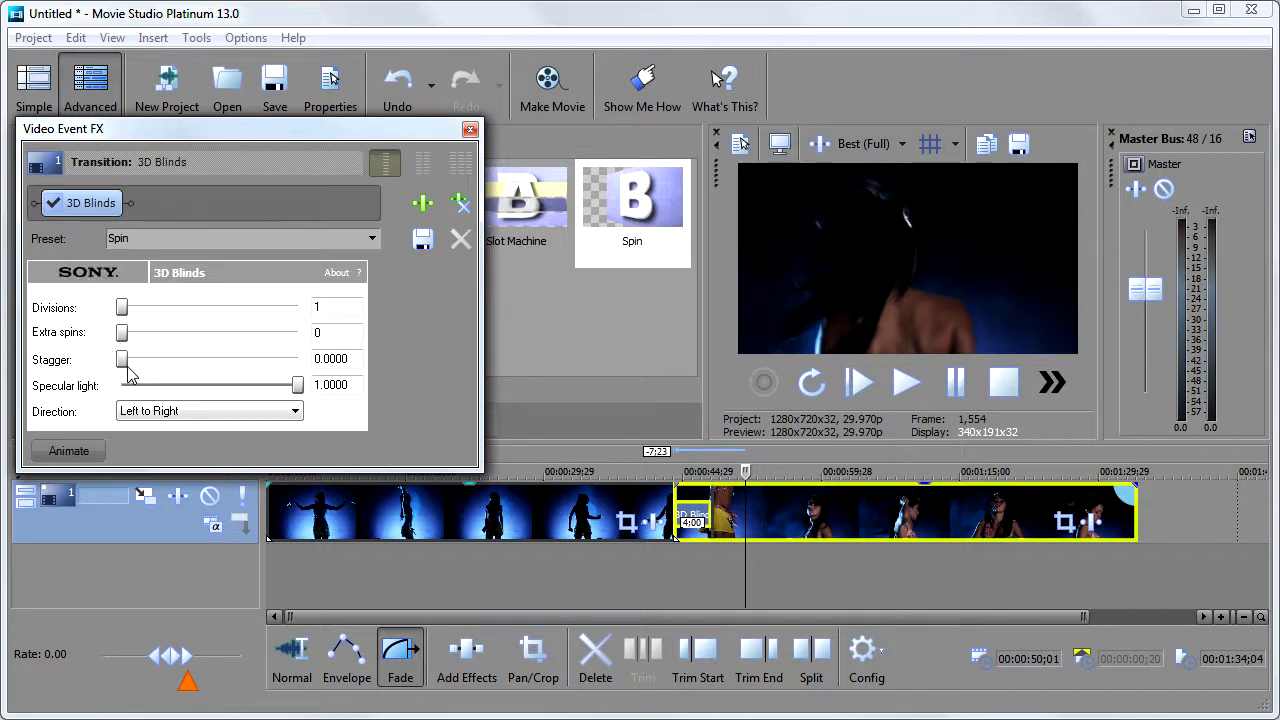
- Examine the presets available for the 3D Blinds transition and close its settings without changing the preset
left_click(372, 241)
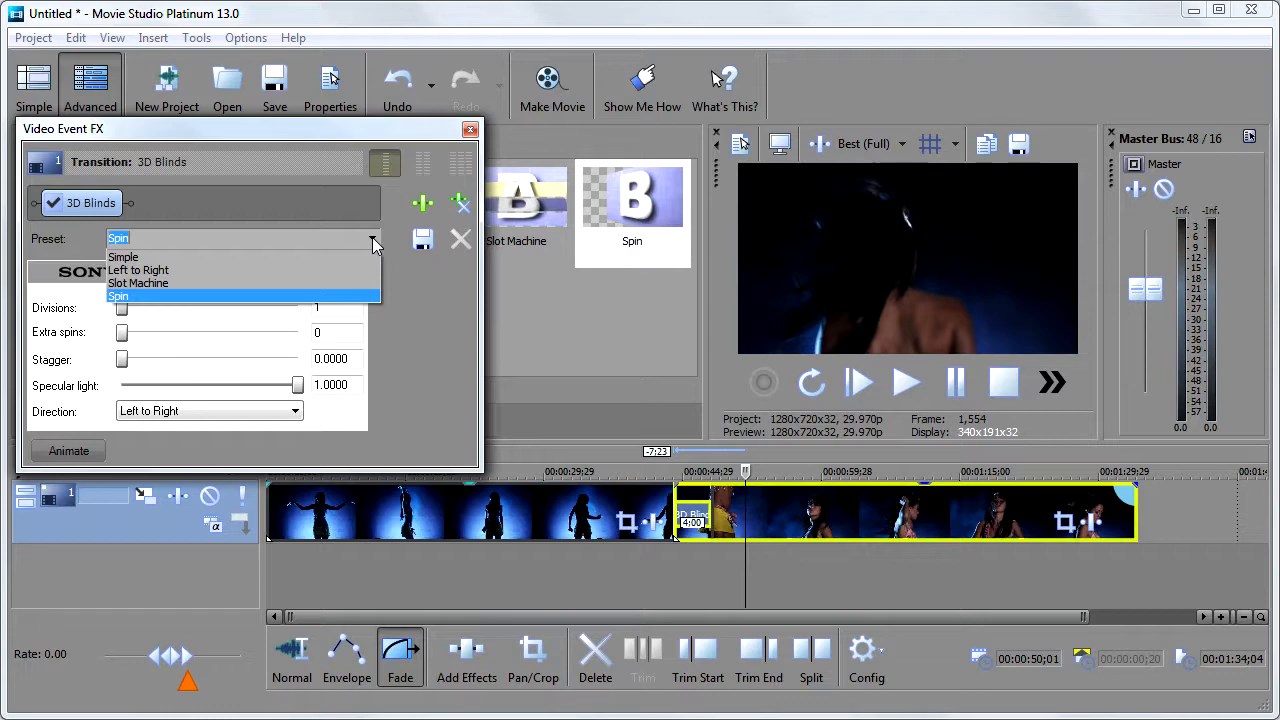
left_click(416, 290)
left_click(469, 130)
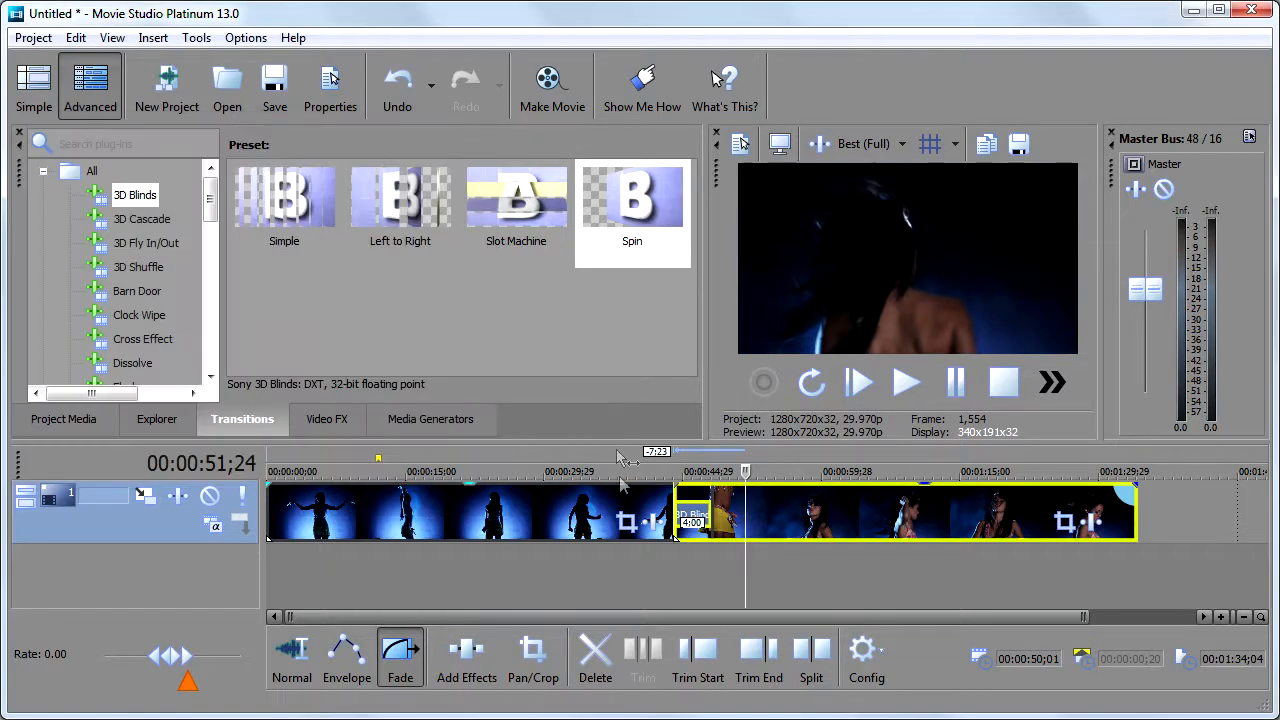
- Play back the 3D Blinds transition between the two clips, starting just before the overlap
left_click(659, 565)
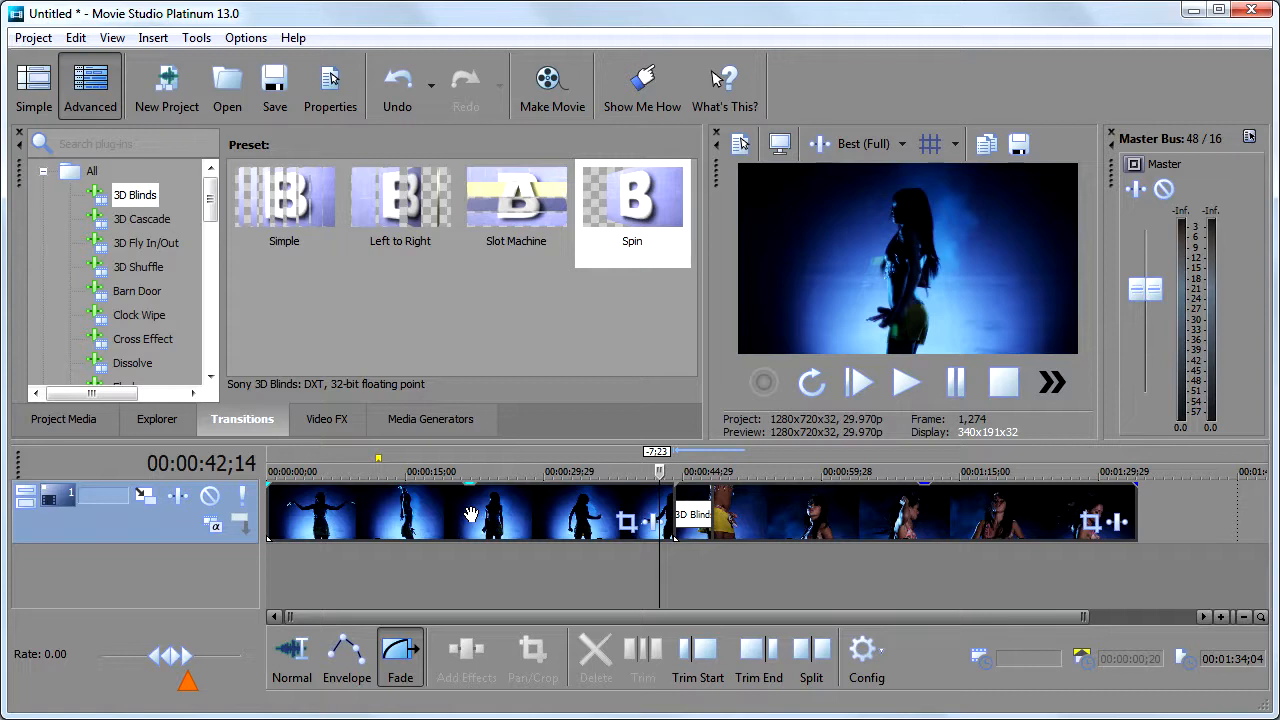
key("space")
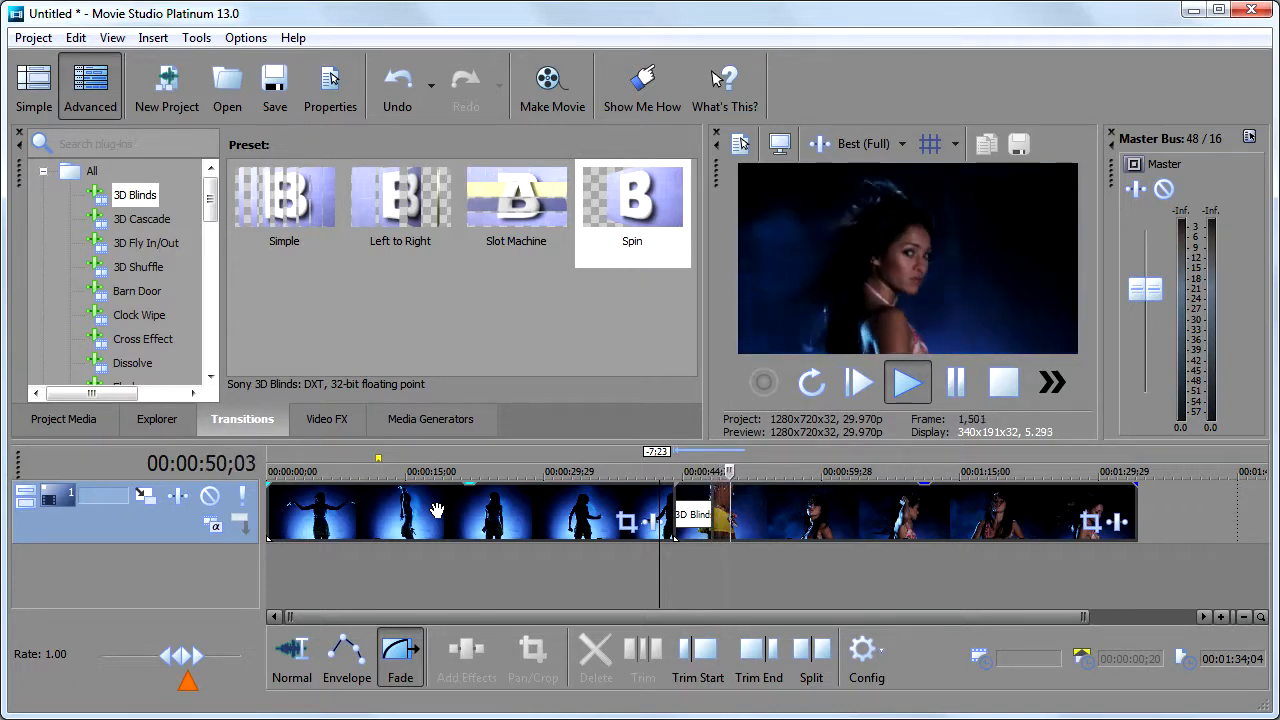
key("space")
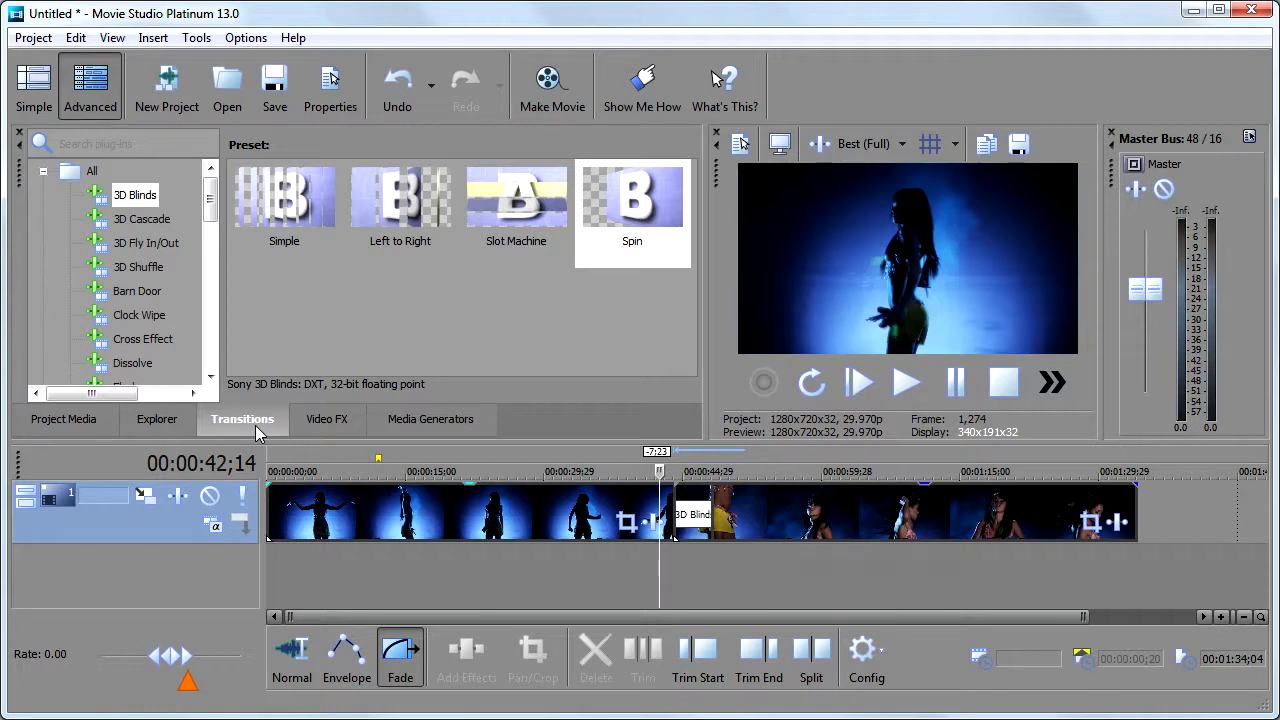
- Delete the second video clip, with its 3D Blinds transition, from the timeline
left_click(868, 519)
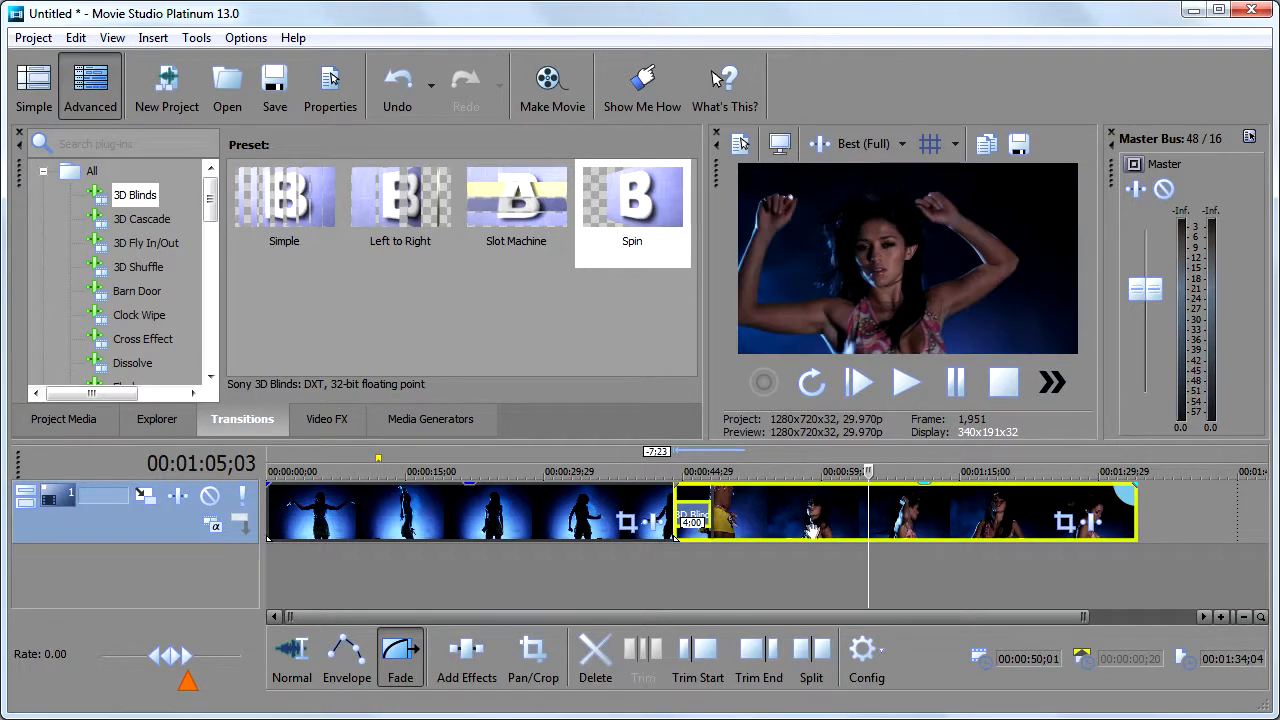
key("Delete")
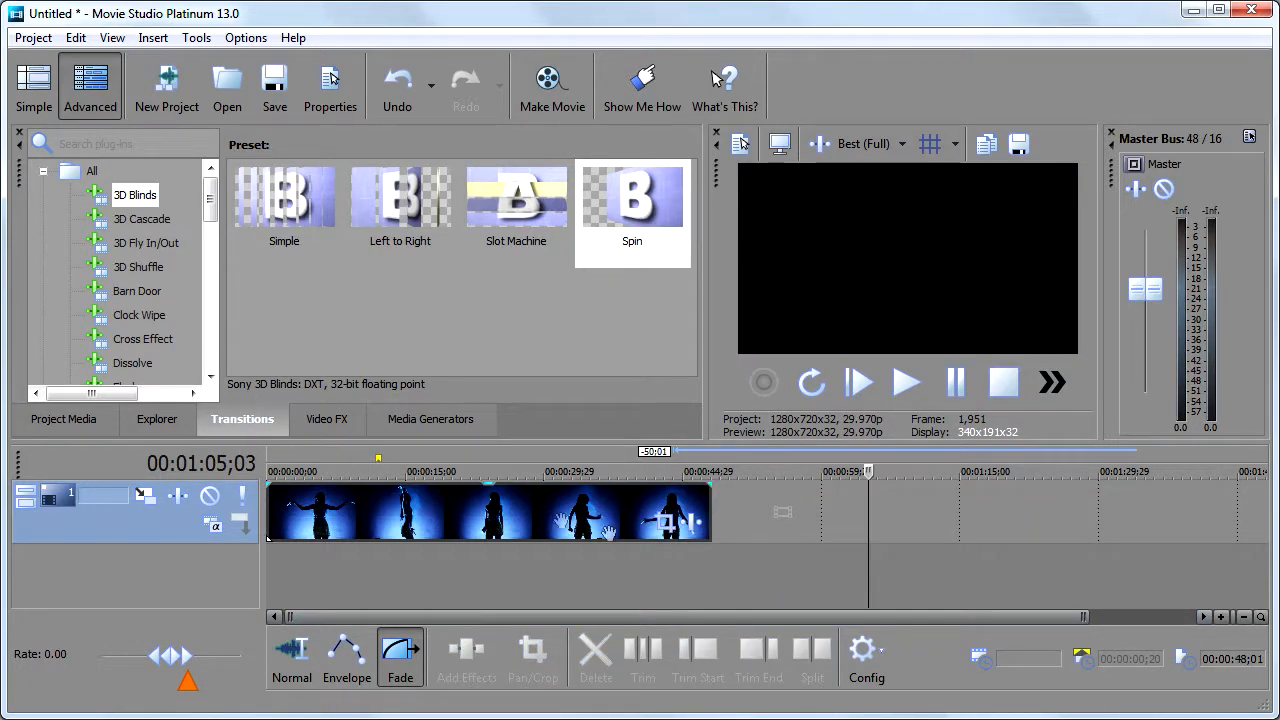
- Place the project media still sample-third.png after the first clip on its video track, then remove it from the timeline
left_click(72, 419)
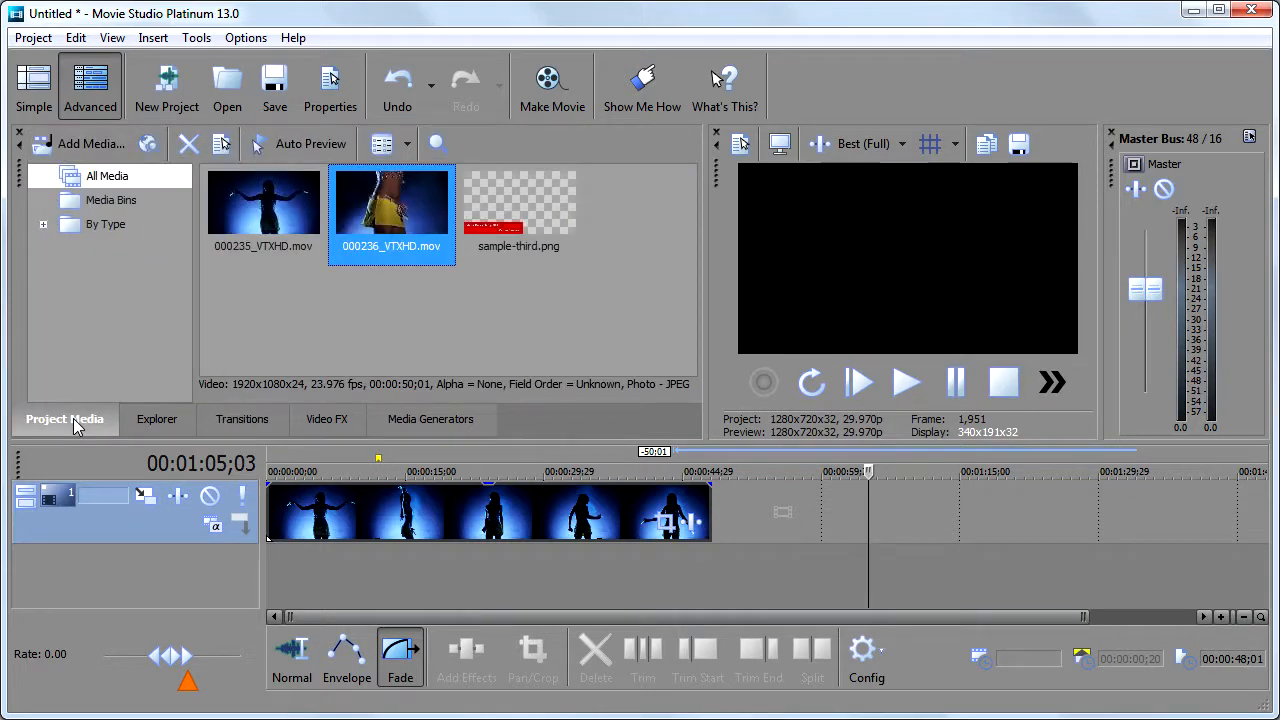
left_click(514, 209)
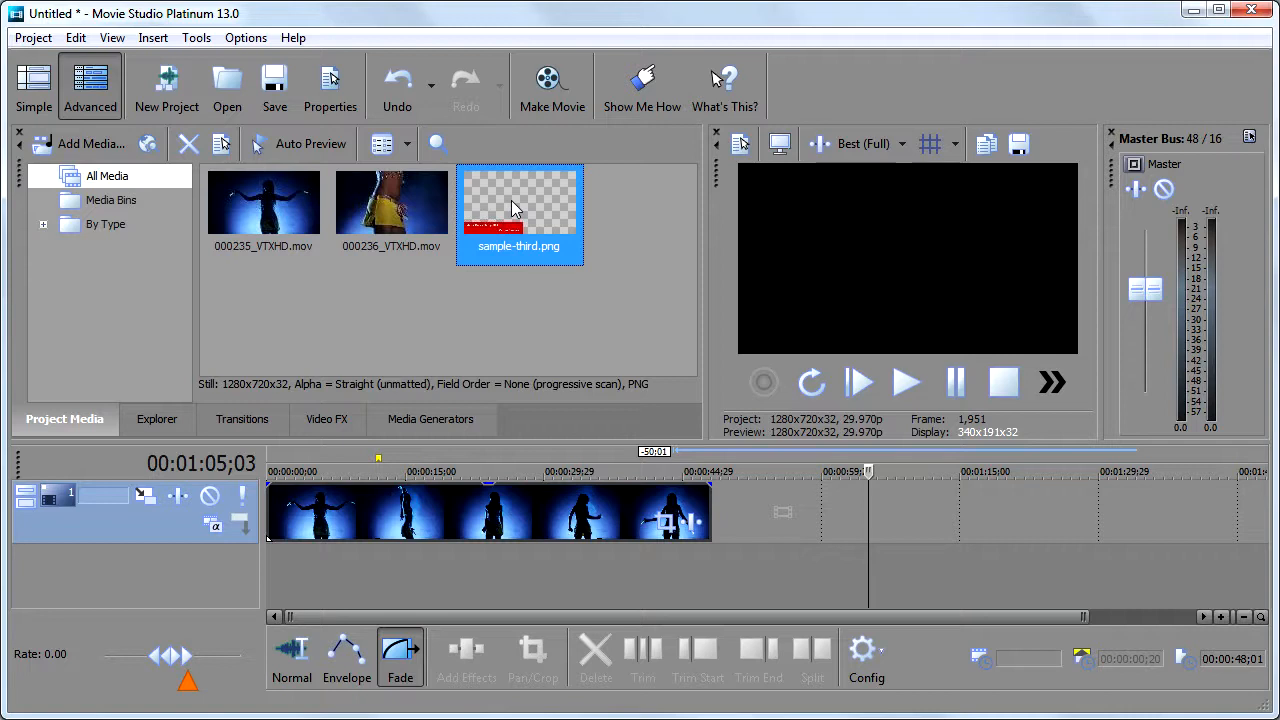
left_click_drag(518, 222, 833, 522)
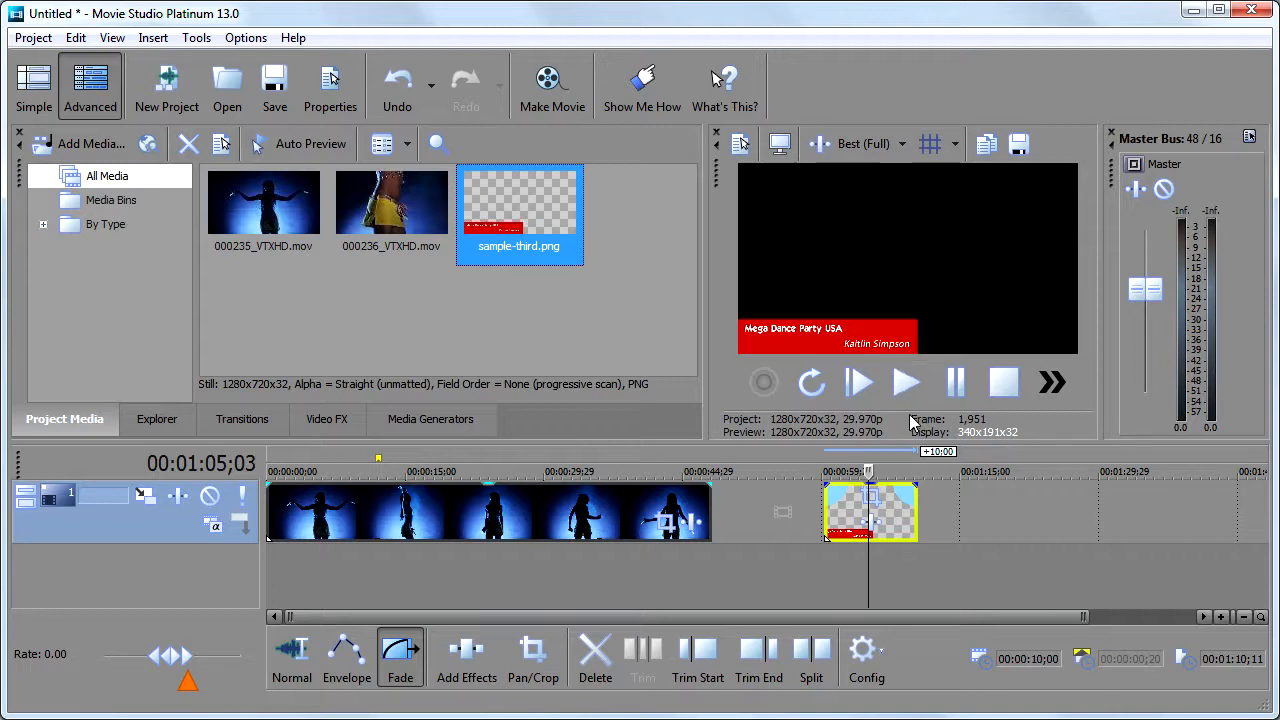
left_click(852, 518)
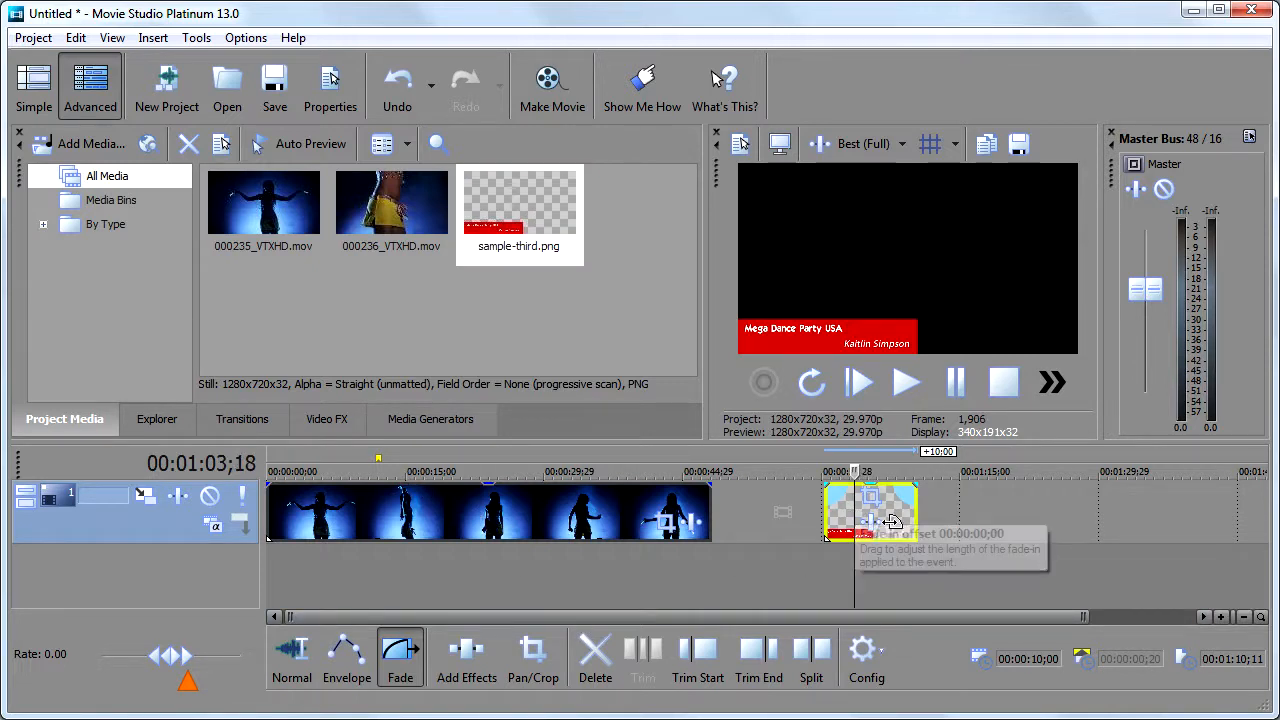
key("Delete")
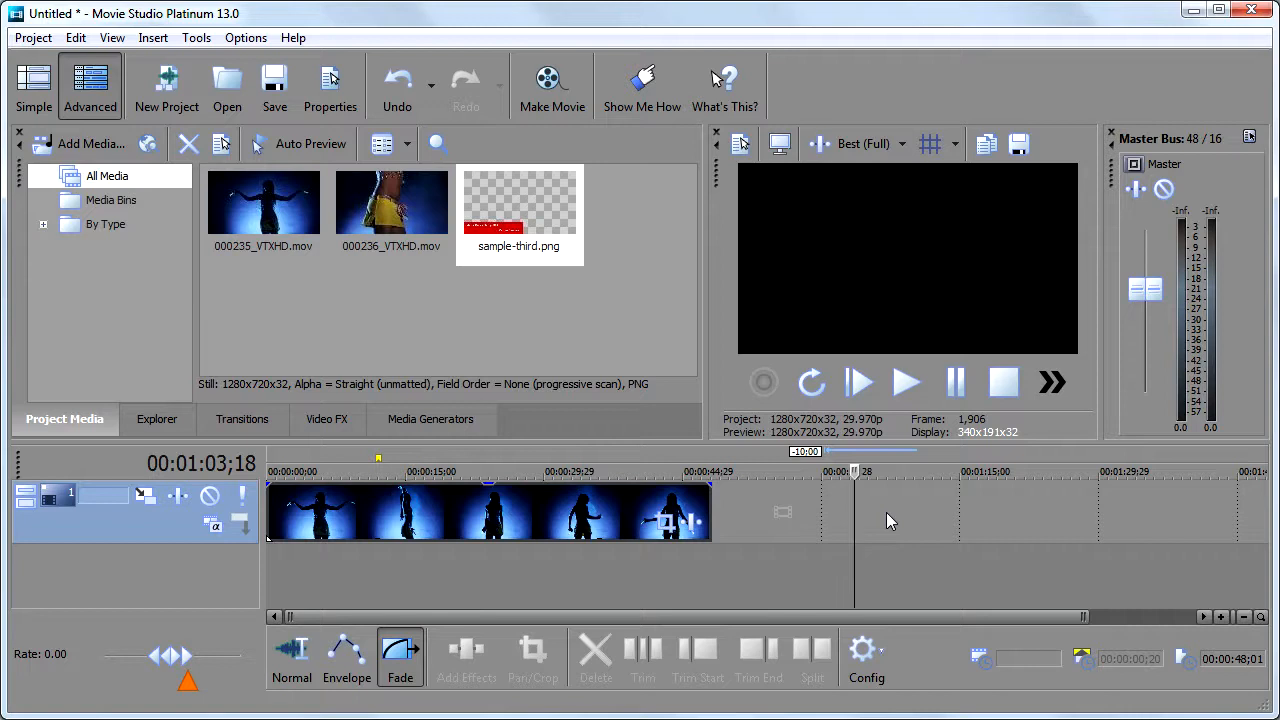
- Place sample-third.png on a new video track below the first clip, near that clip's end
left_click(506, 206)
left_click_drag(677, 430, 664, 577)
left_click(592, 574)
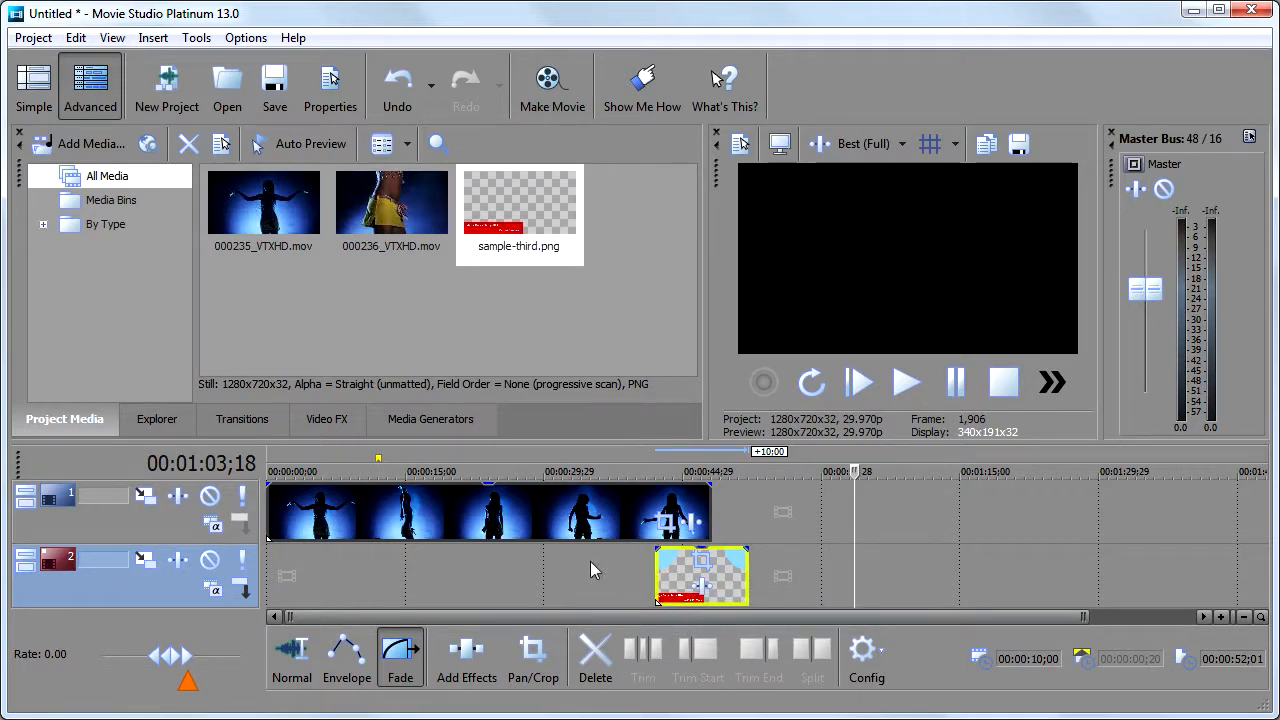
left_click(714, 560)
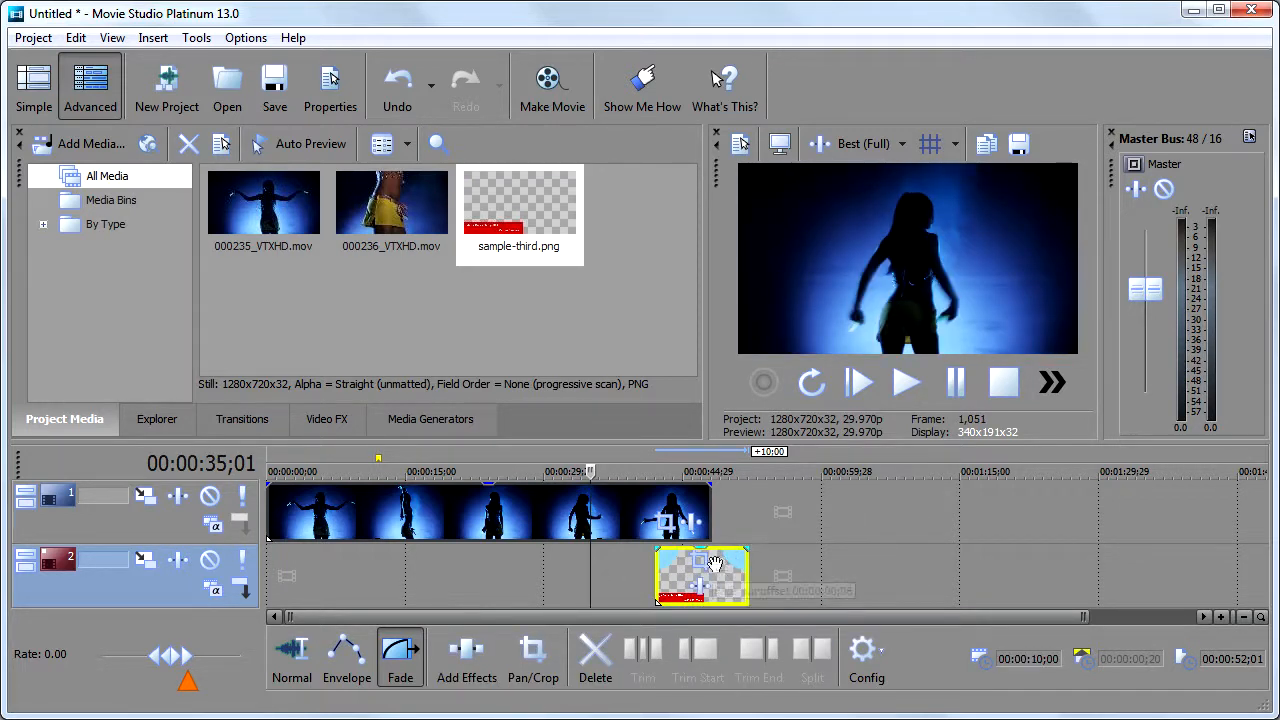
- Move the sample-third.png still so it lies fully beneath the first clip and preview the frame at 00:00:38;17
left_click_drag(703, 572, 723, 572)
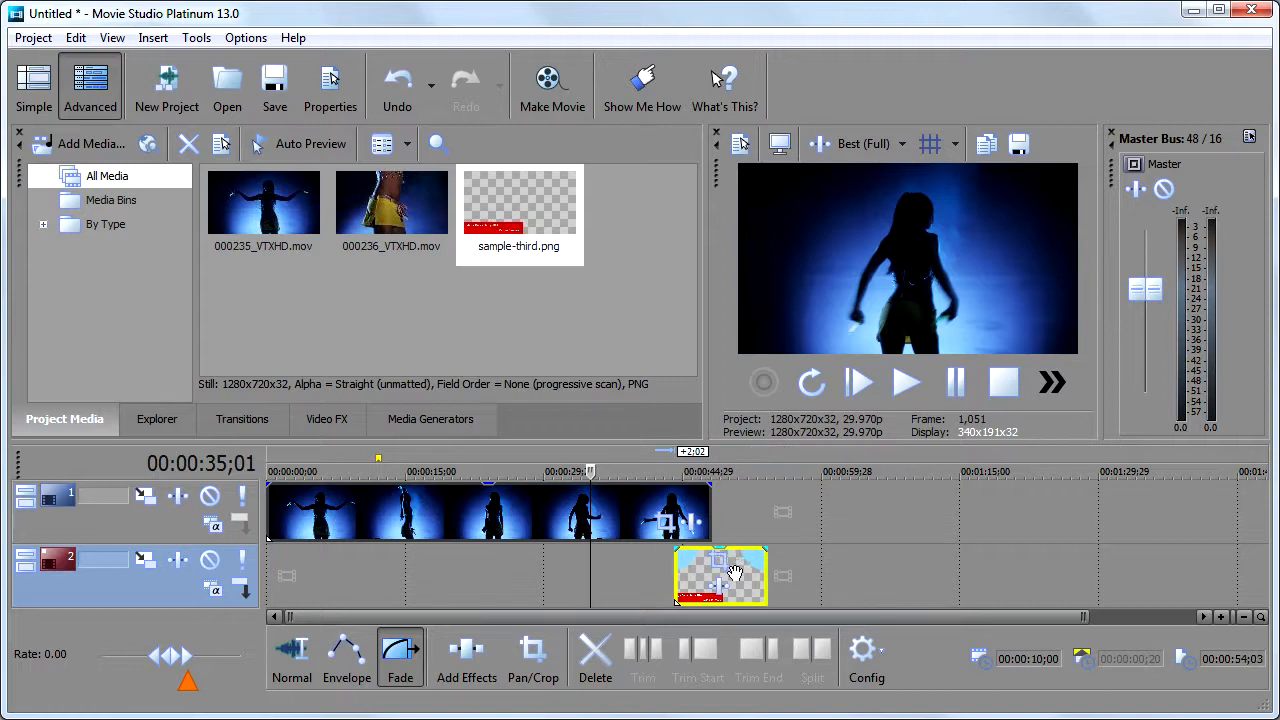
left_click(731, 580)
left_click_drag(731, 580, 625, 583)
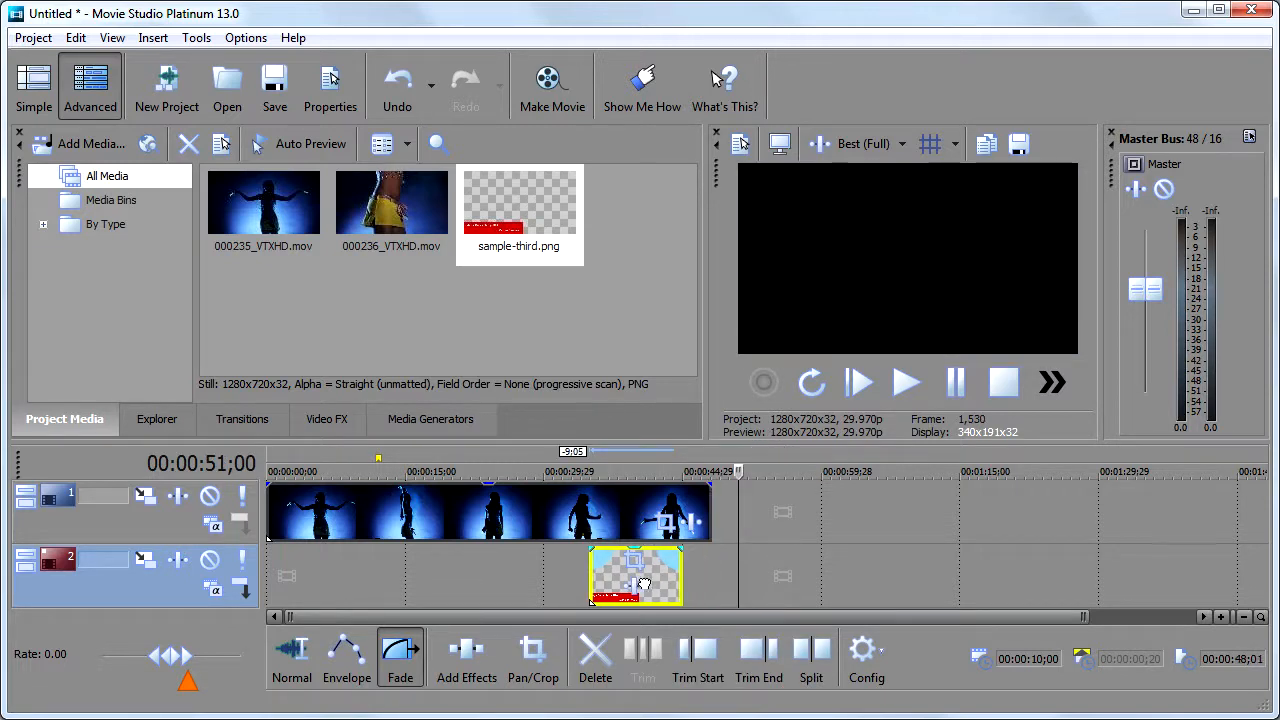
left_click(625, 516)
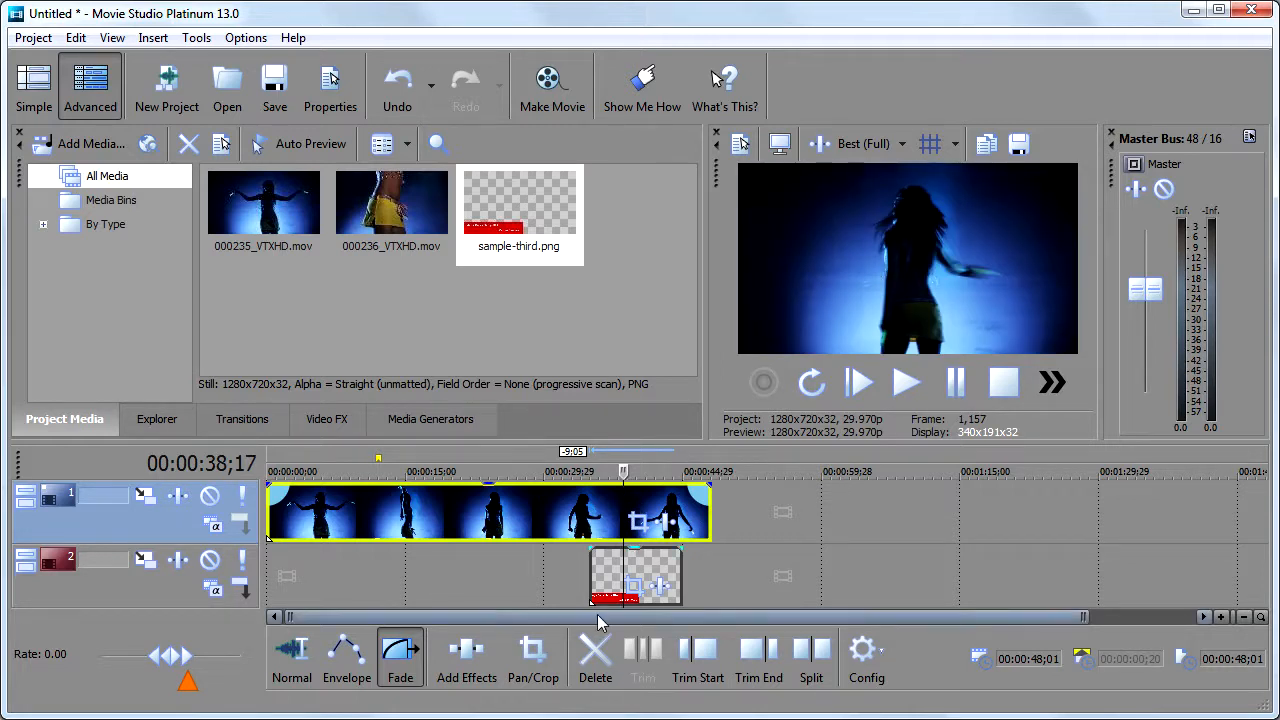
- Reorder the sample-third.png track above the video clip's track, then delete the still's track
left_click(163, 588)
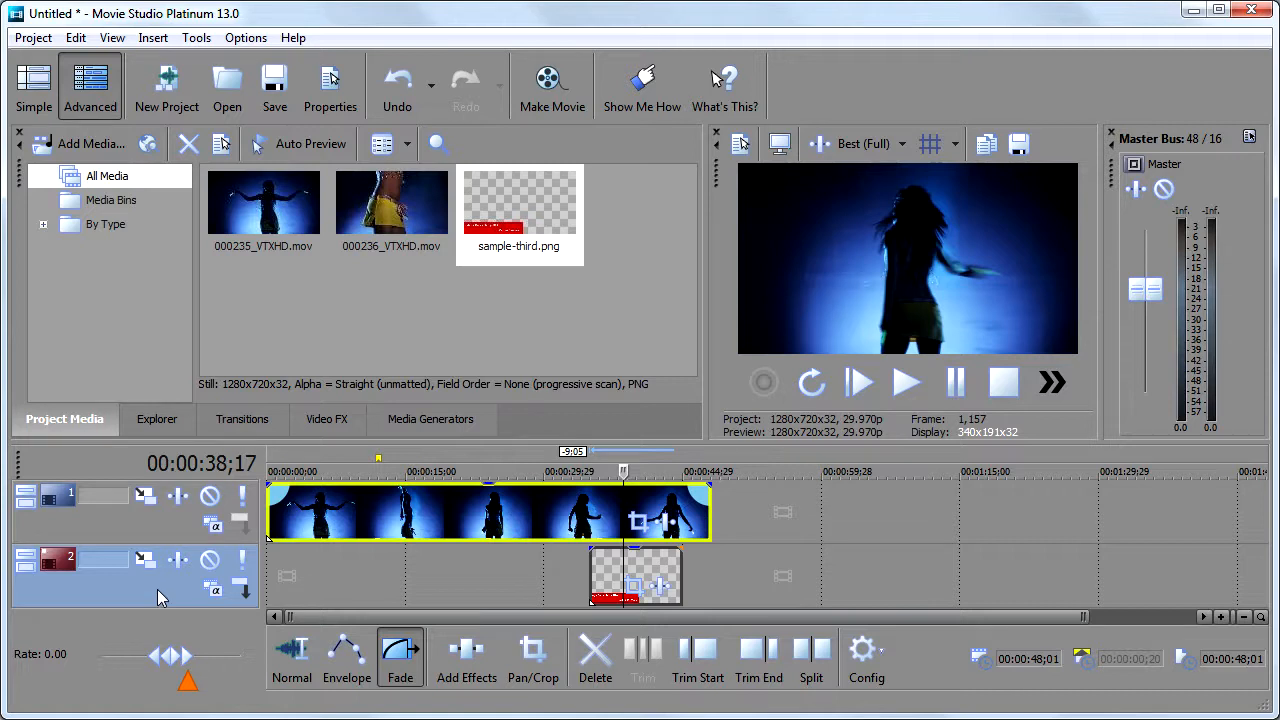
left_click_drag(157, 589, 149, 506)
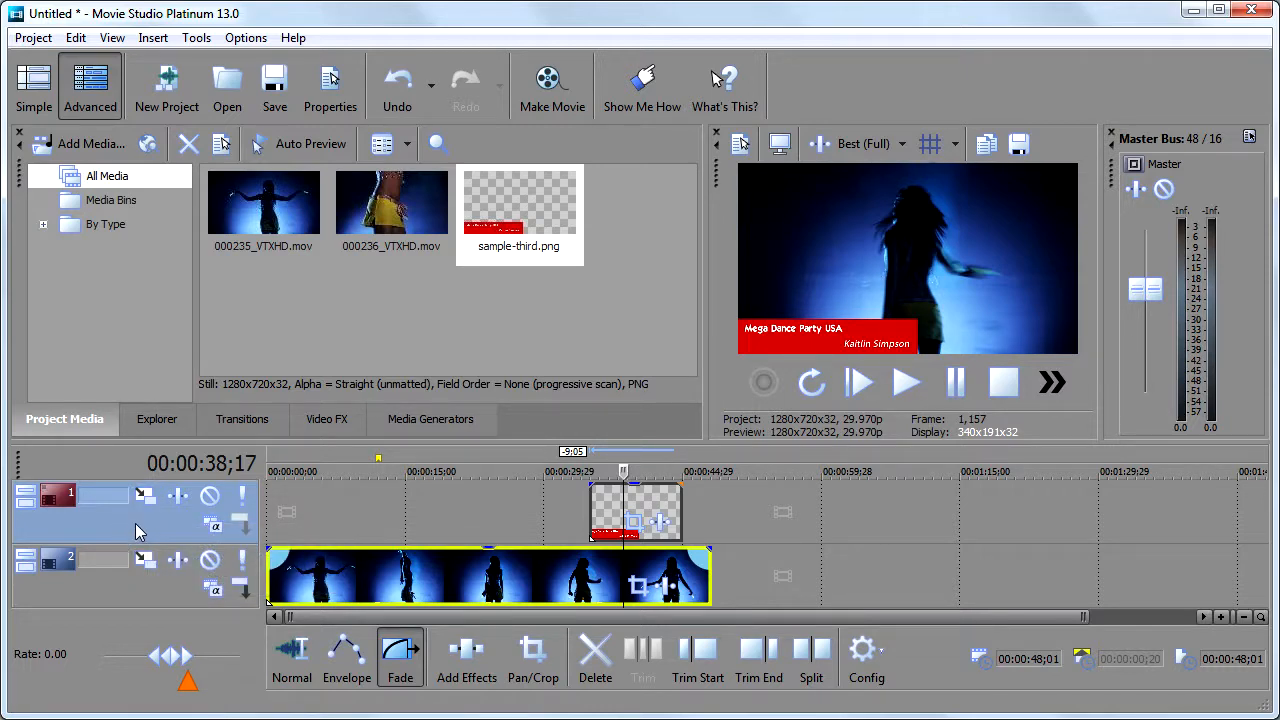
key("Delete")
- Place sample-third.png after the clip on its track and insert a new video track above
left_click_drag(500, 203, 828, 512)
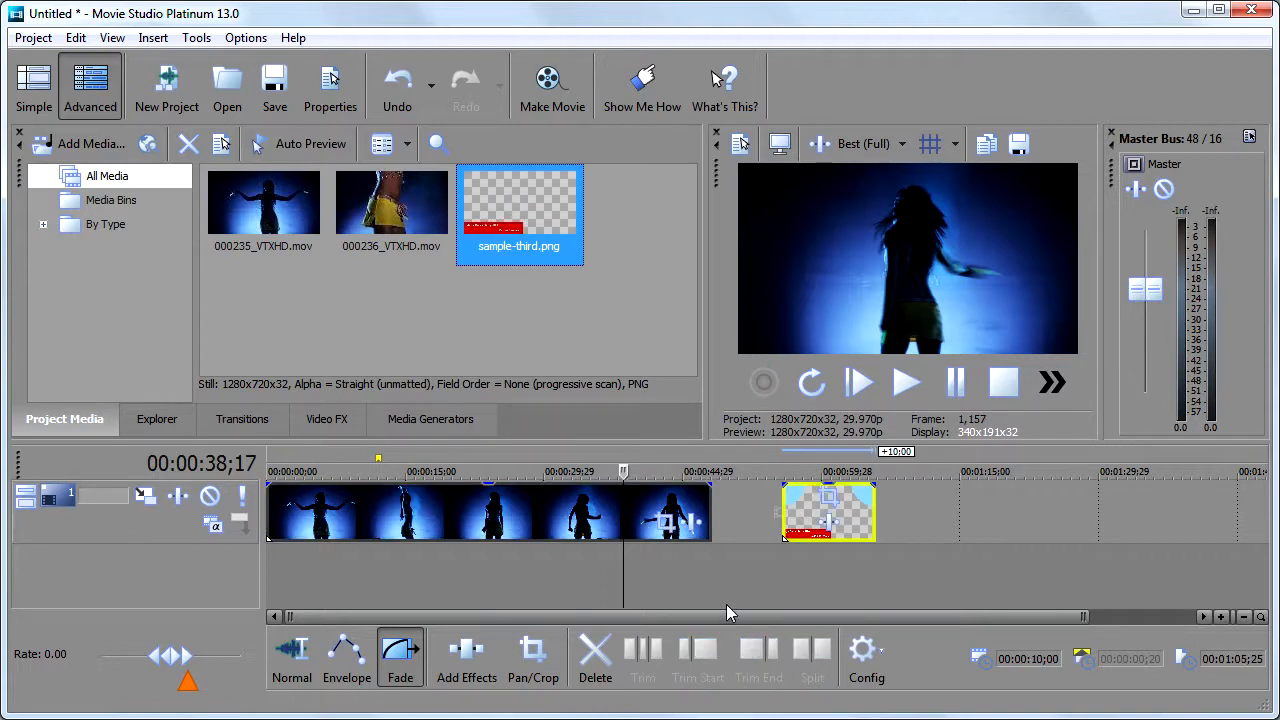
right_click(135, 565)
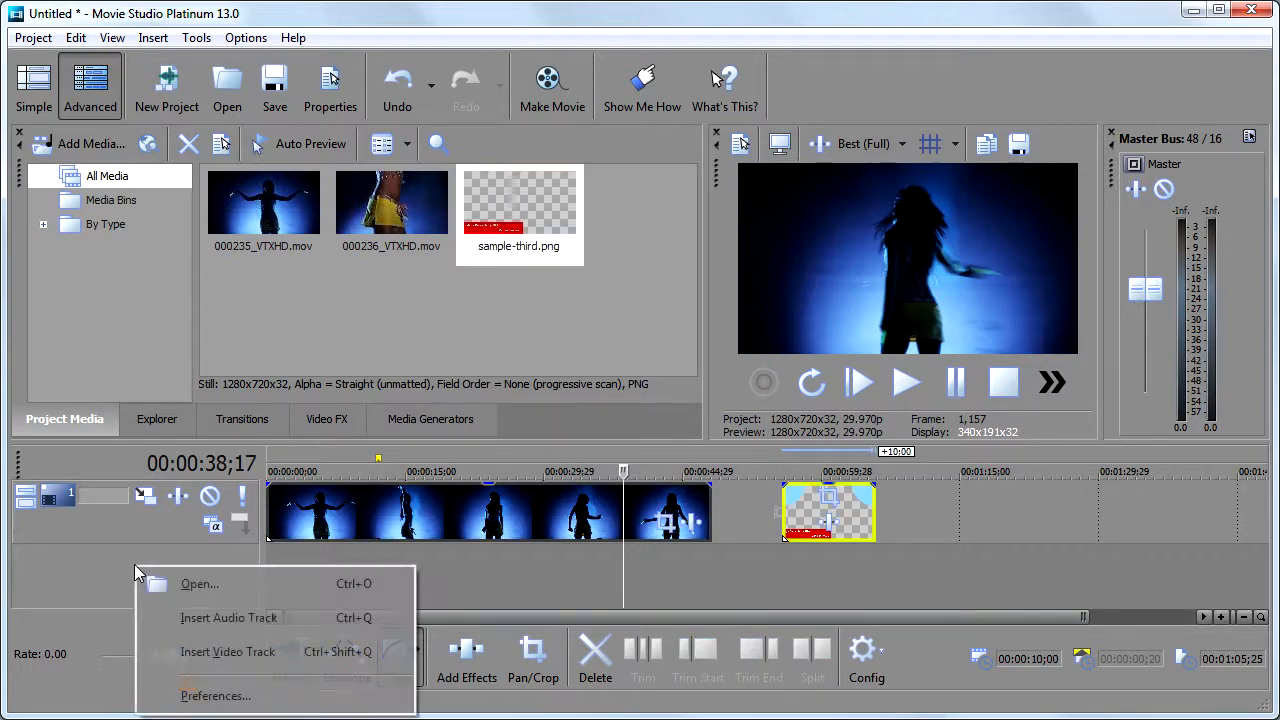
left_click(190, 658)
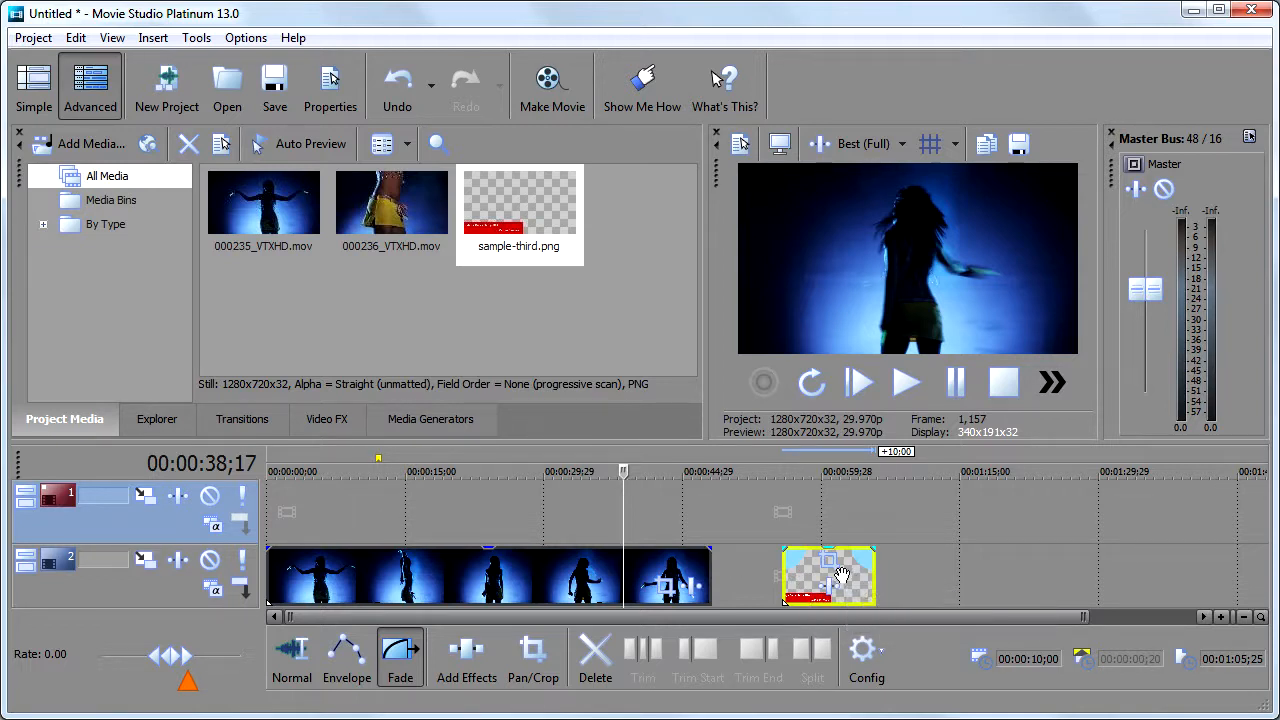
- Move sample-third.png to the start of the new upper track and extend it to the video clip's end
left_click_drag(838, 582, 316, 495)
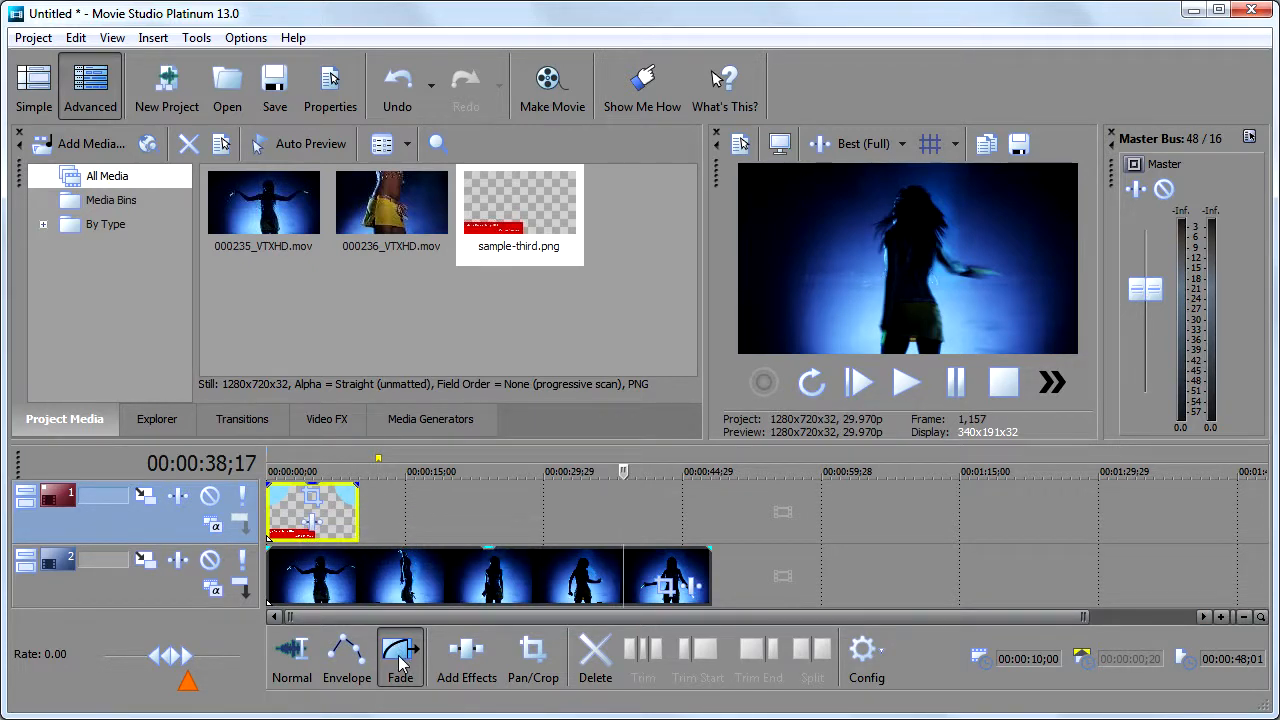
left_click(293, 657)
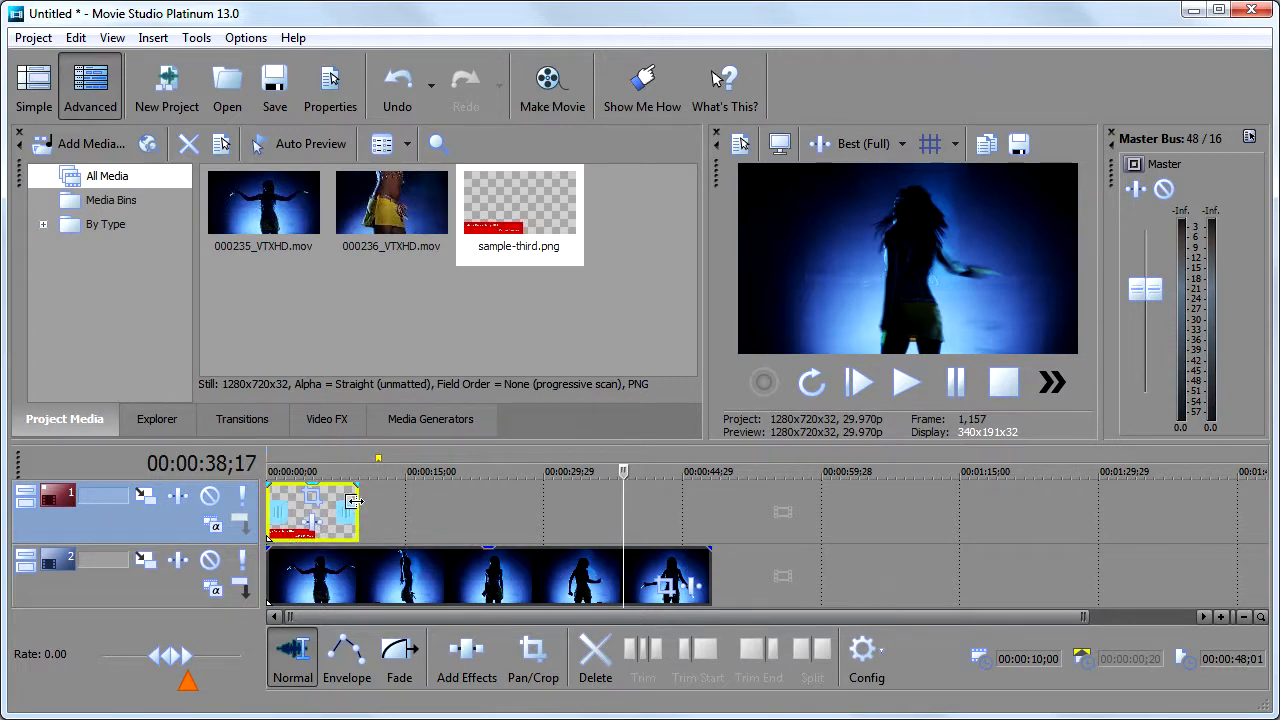
left_click_drag(354, 501, 710, 511)
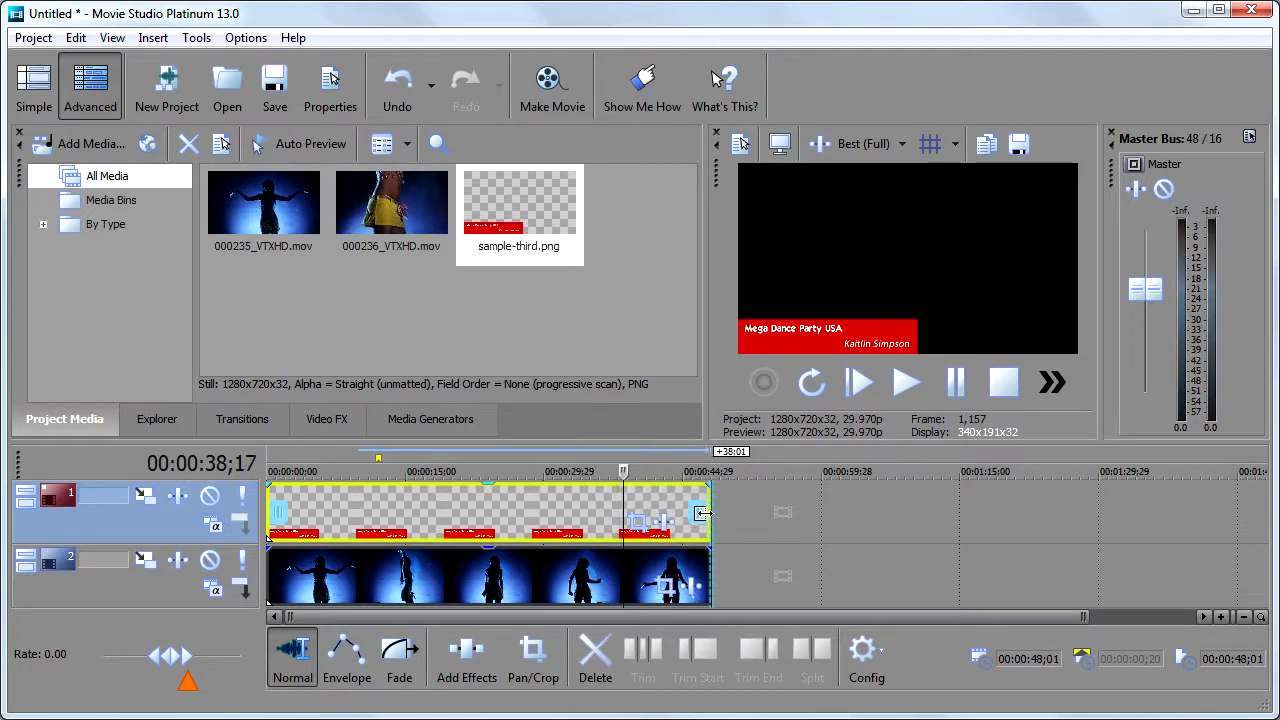
- Play the first two seconds of the timeline to check the title overlay on the video
left_click(530, 512)
key("ctrl+Home")
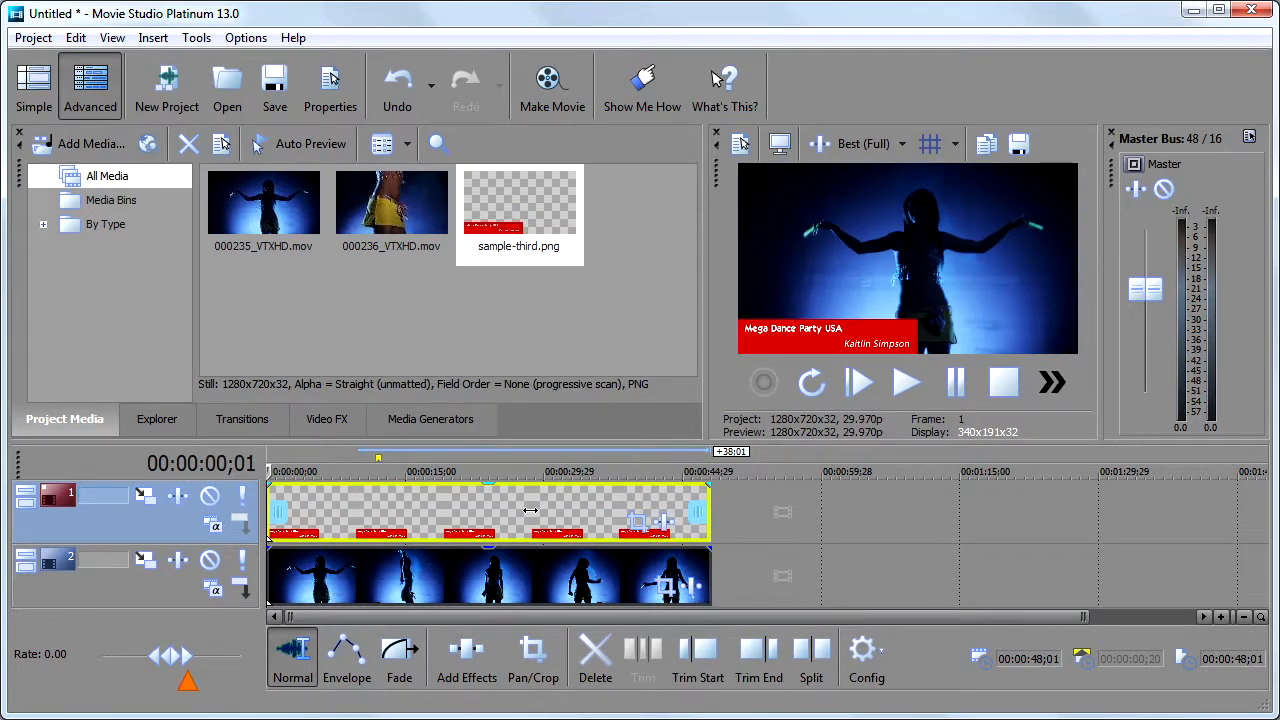
key("space")
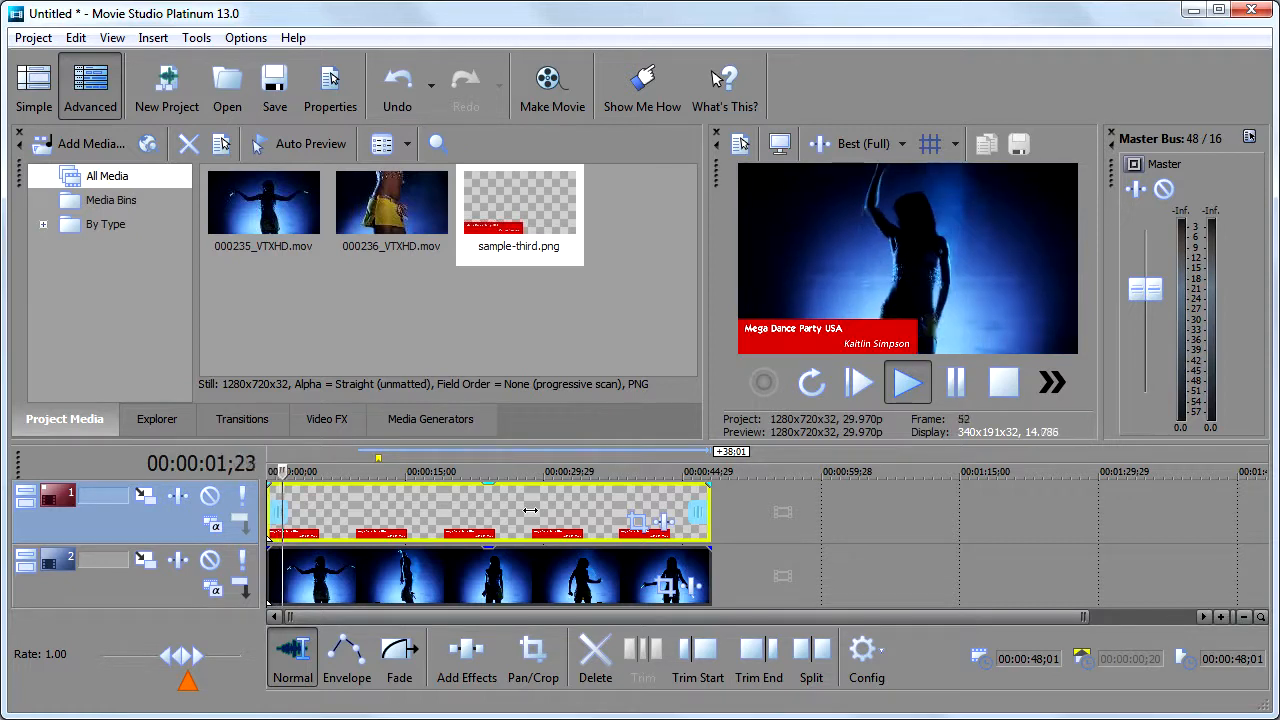
key("space")
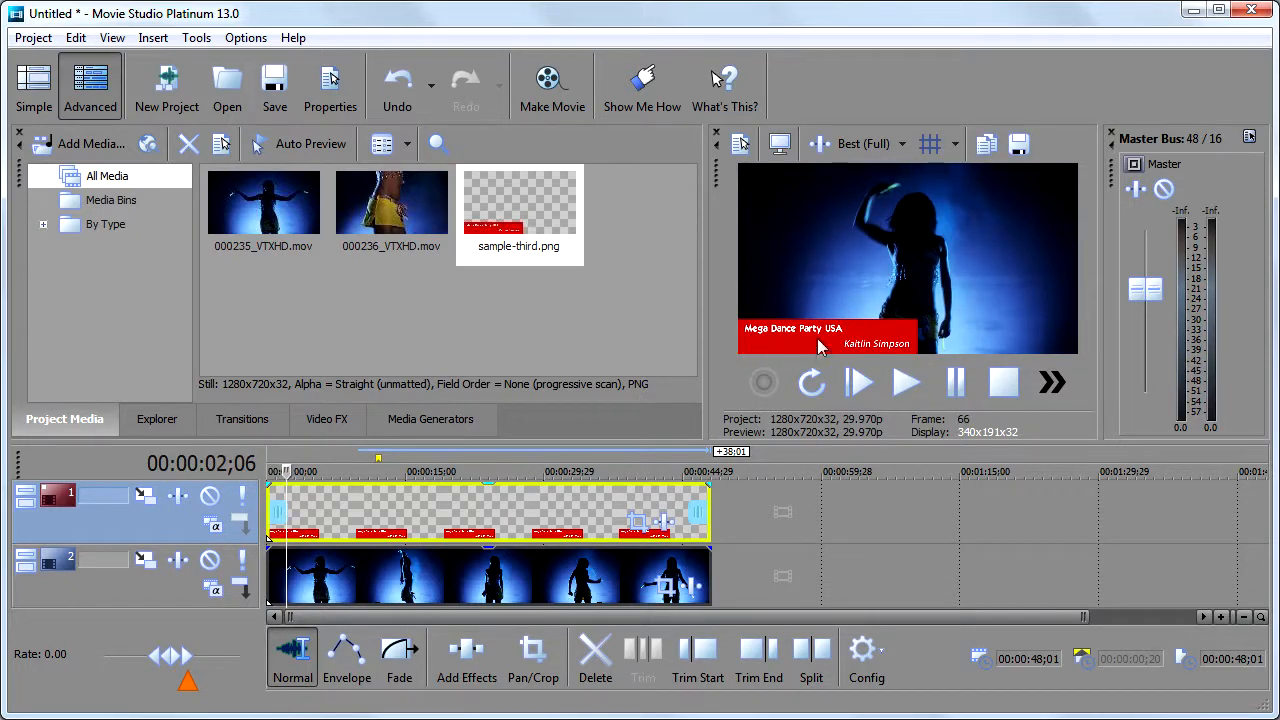
- Apply the Slide transition with the Slide In, Left-Right preset to the start of sample-third.png and close its settings
left_click(249, 420)
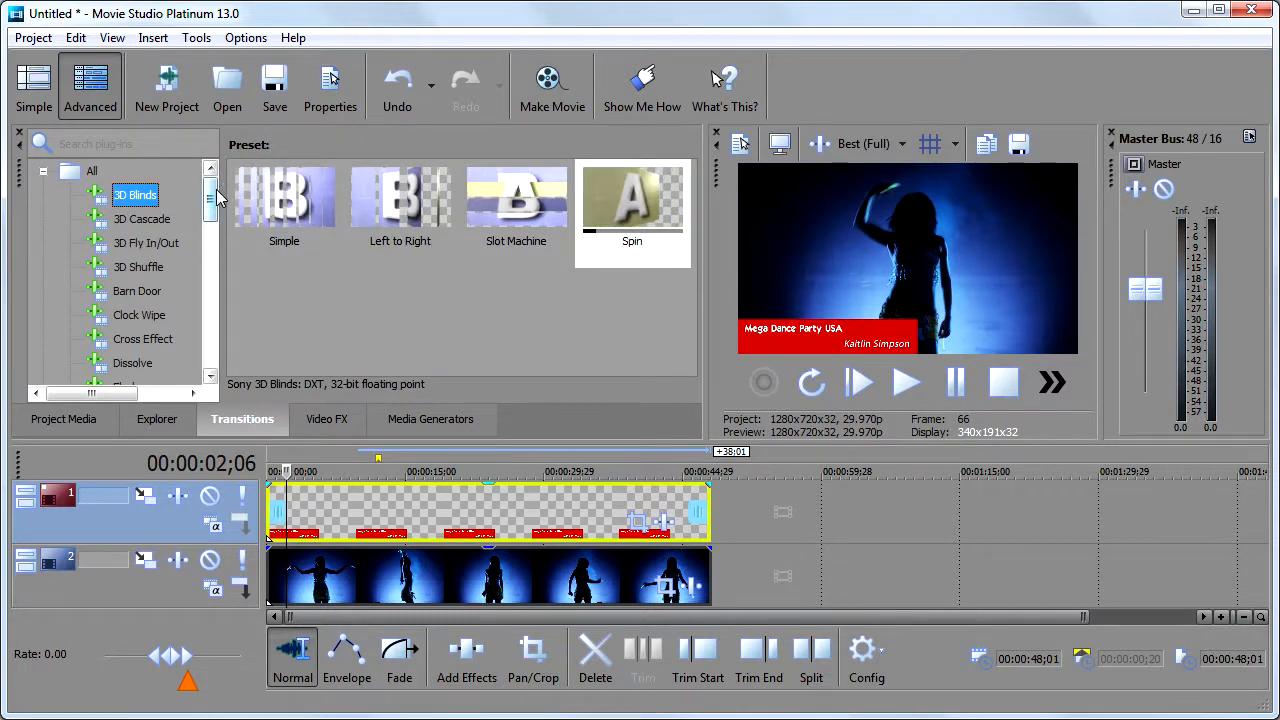
left_click_drag(216, 189, 221, 286)
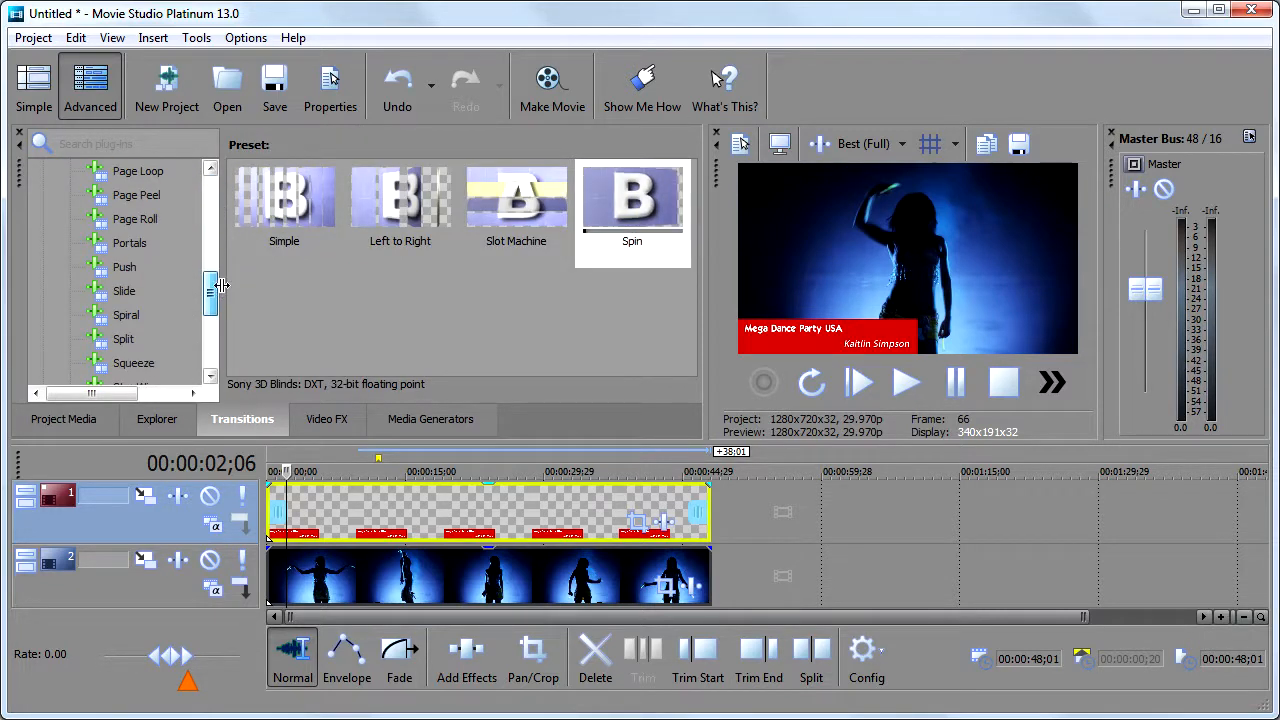
left_click(125, 291)
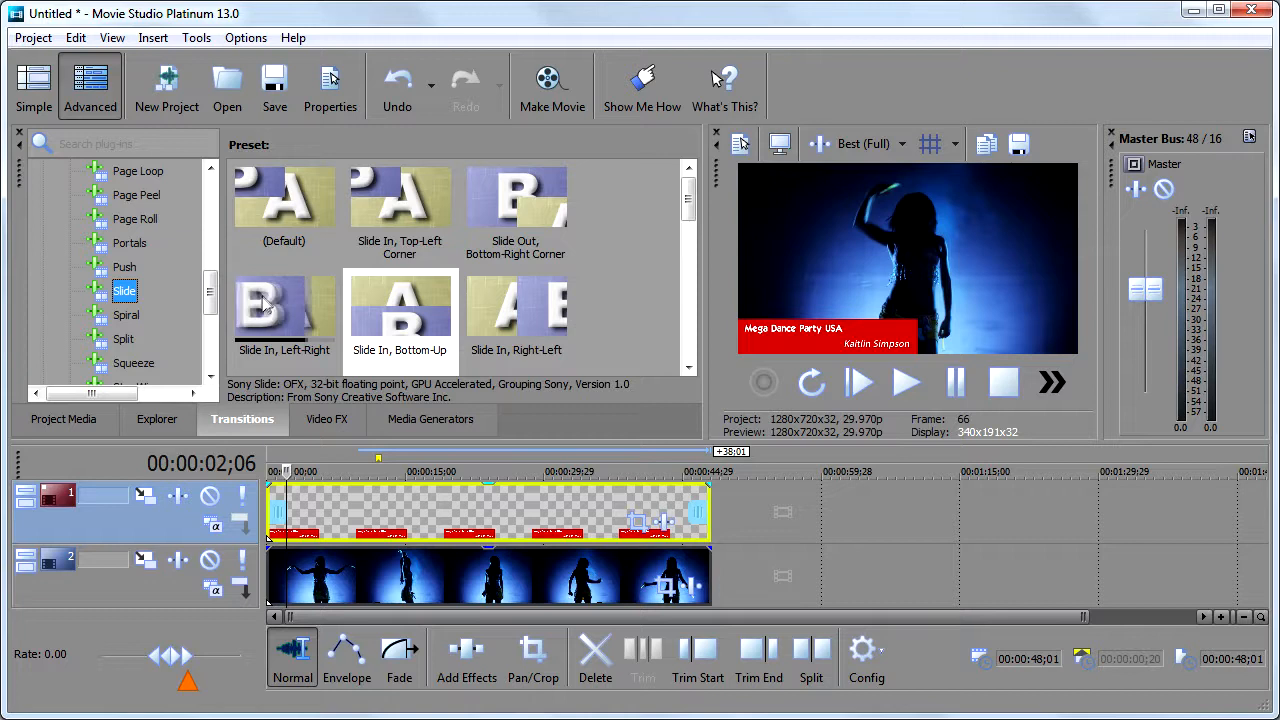
left_click_drag(263, 304, 270, 496)
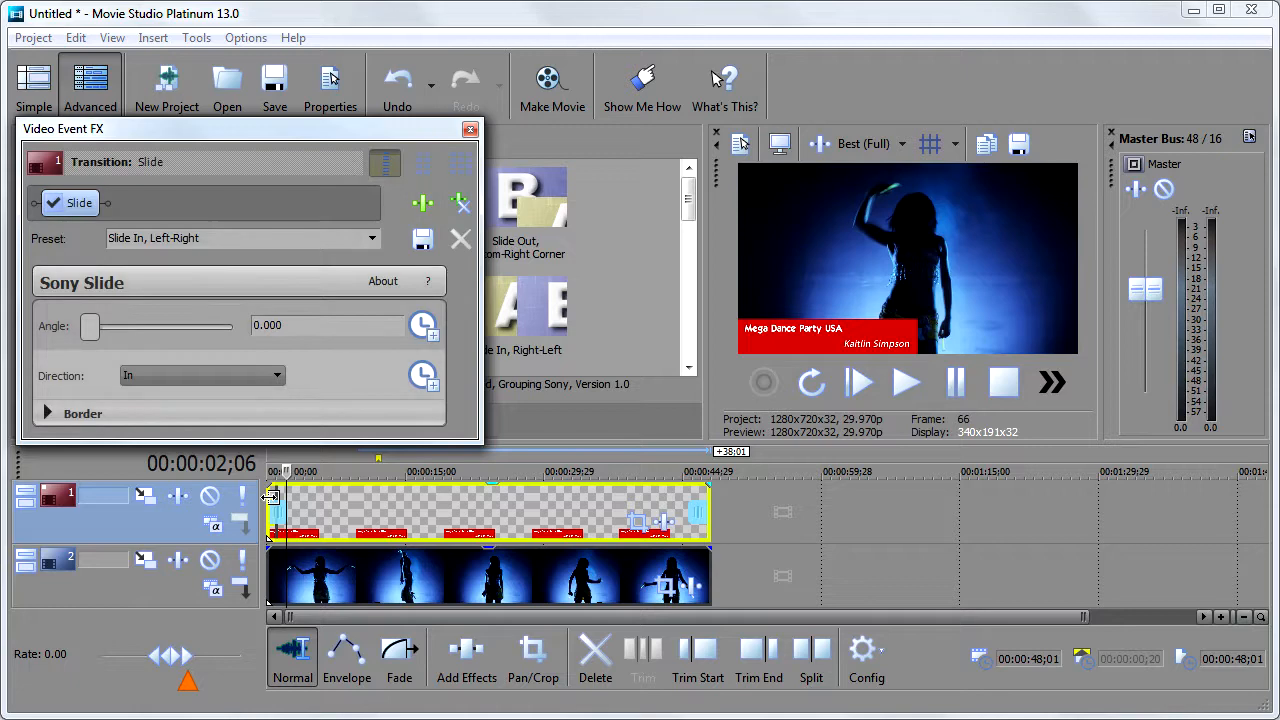
left_click(469, 131)
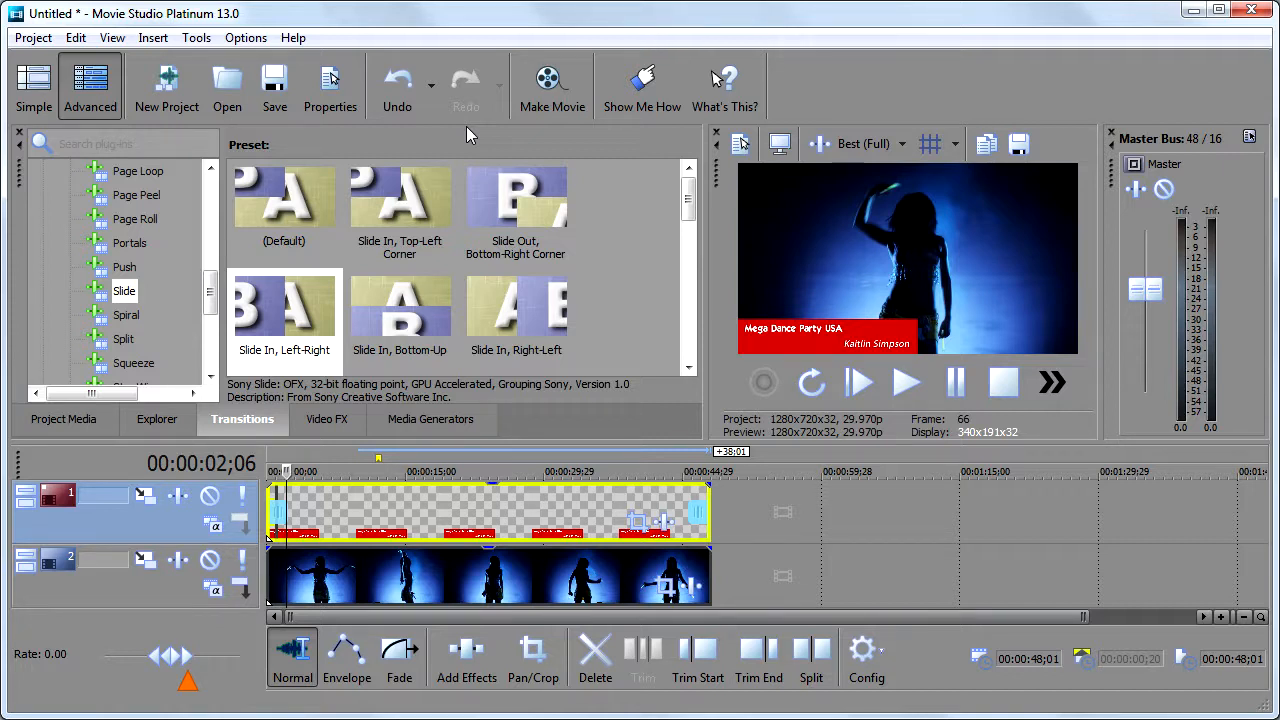
- Lengthen the fade-in carrying the Slide transition at the start of sample-third.png to about 2 seconds
key("shift+space")
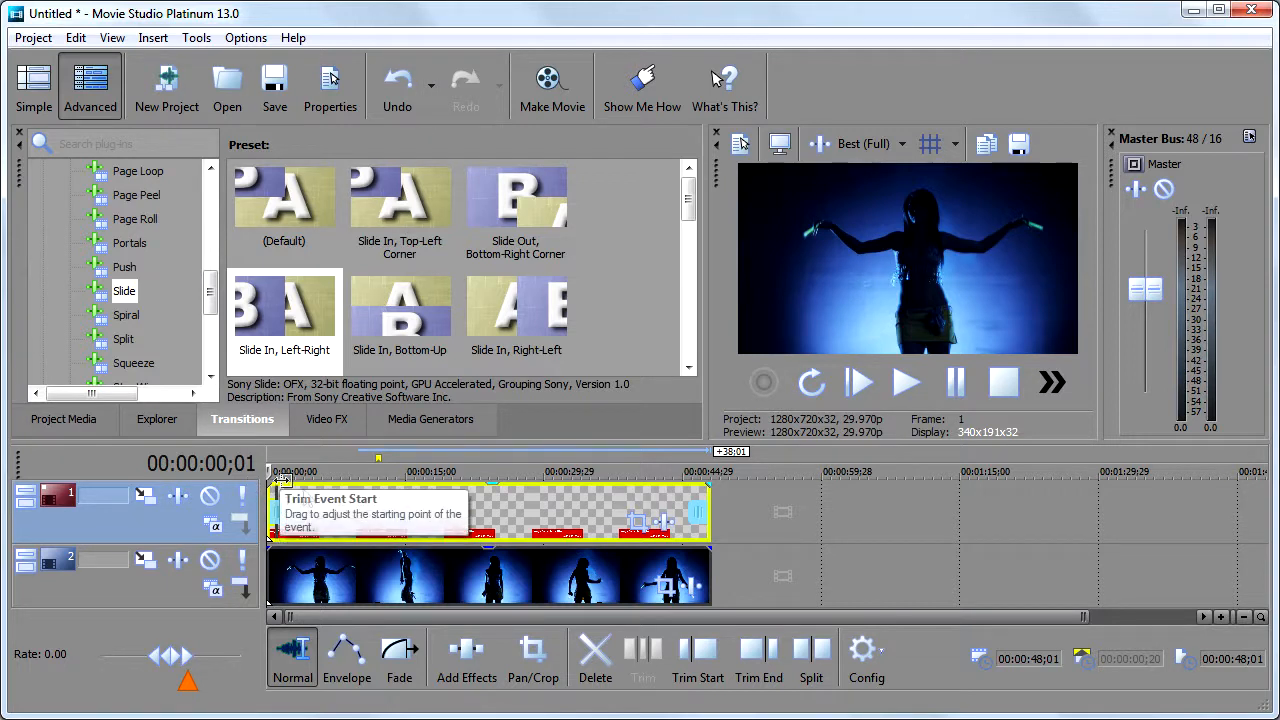
left_click(397, 662)
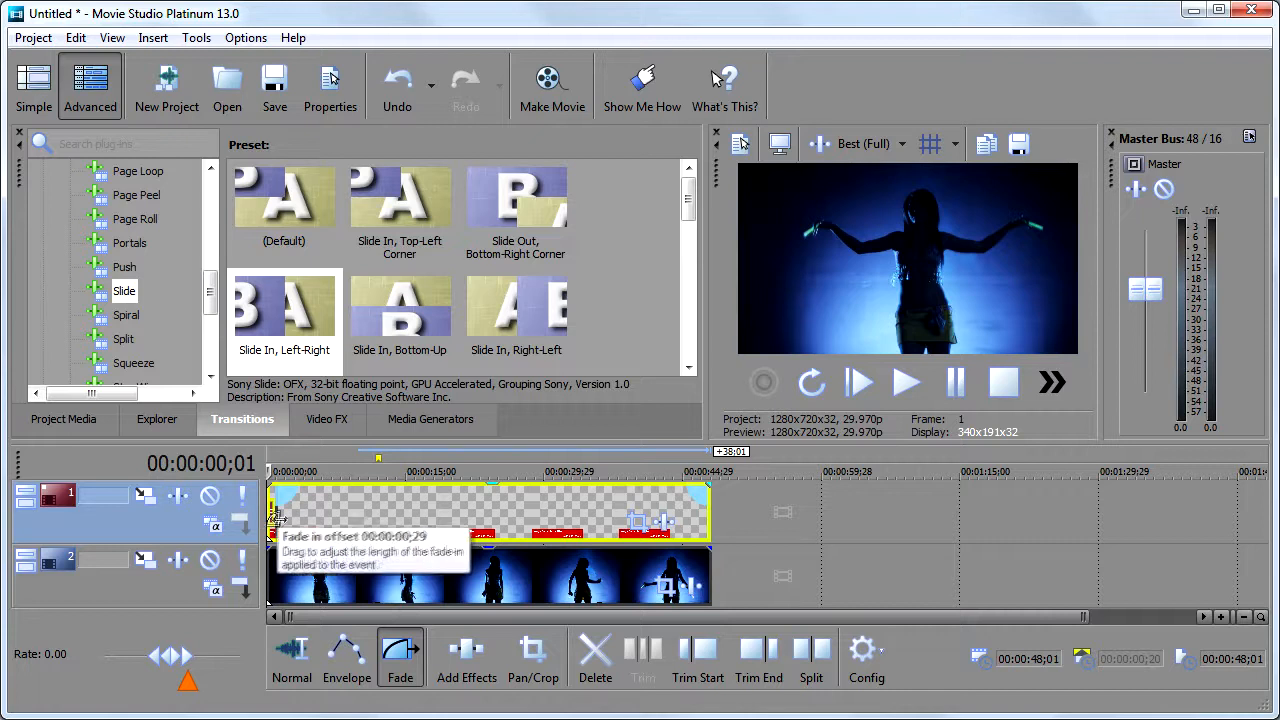
mouse_move(277, 489)
left_mouse_down()
mouse_move(292, 506)
mouse_move(358, 512)
mouse_move(287, 518)
left_mouse_up()
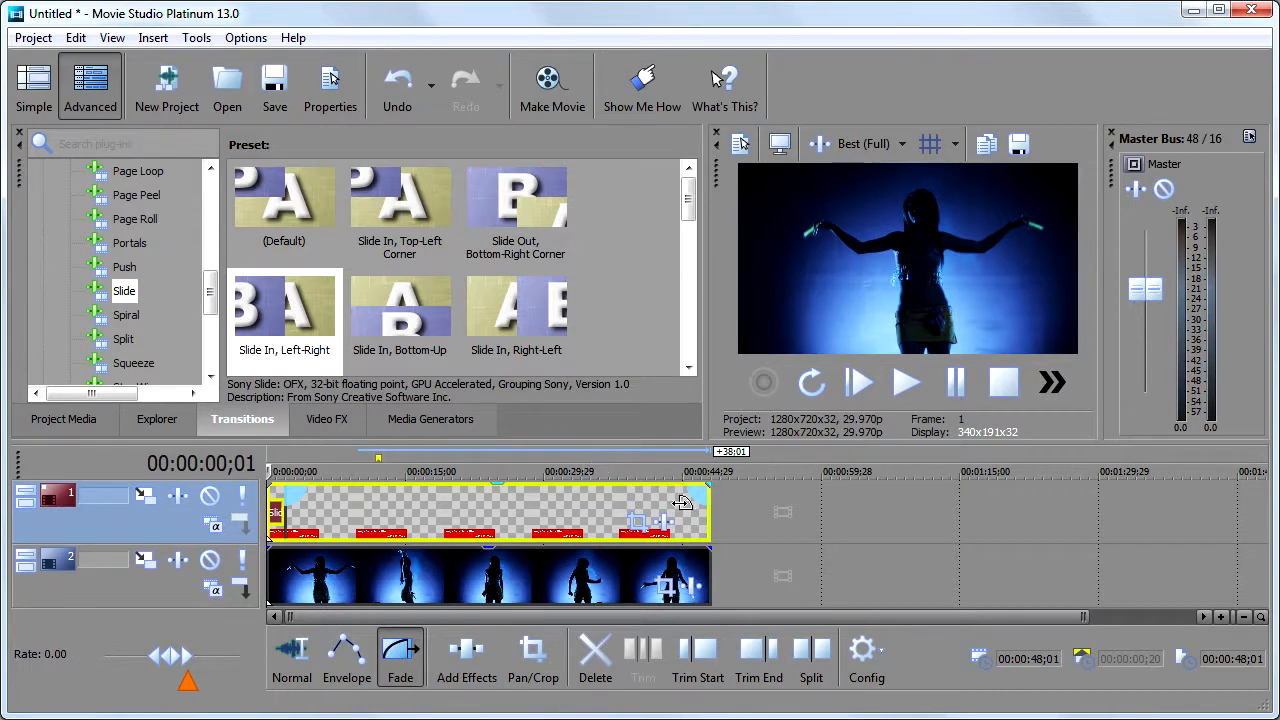
- Deselect the still and play the timeline from its start to preview the title sliding in
left_click(803, 508)
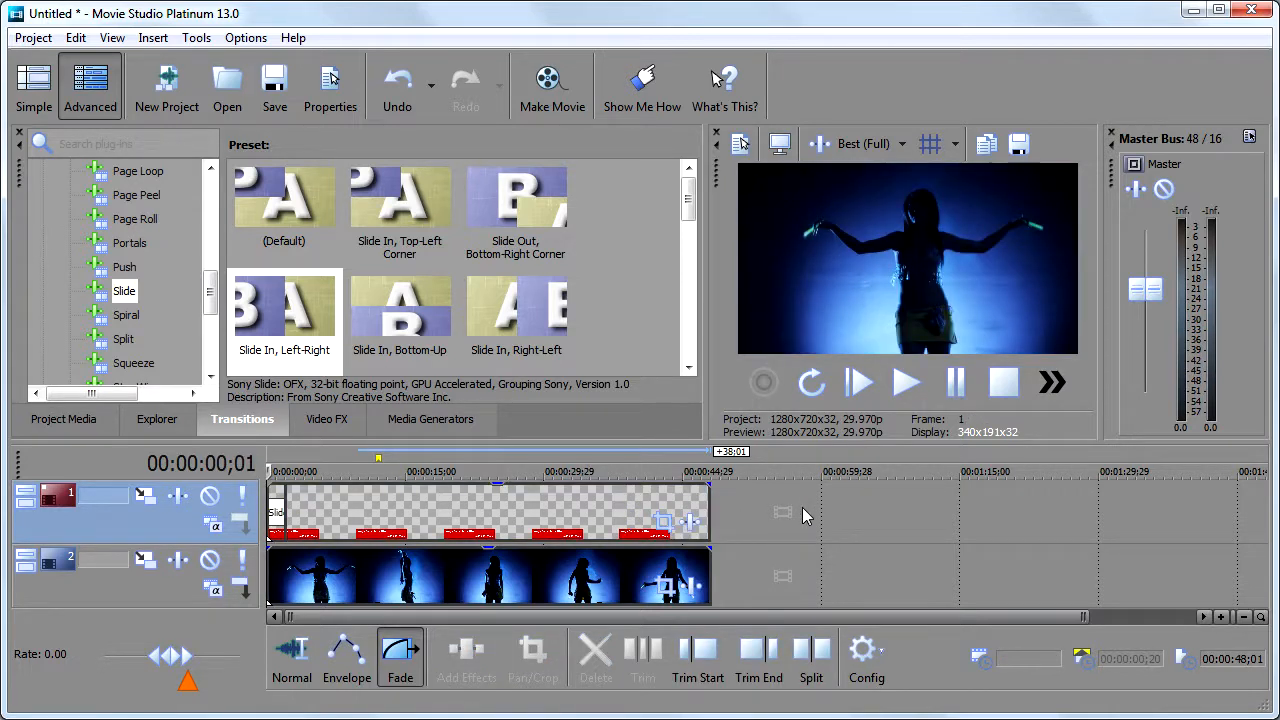
key("space")
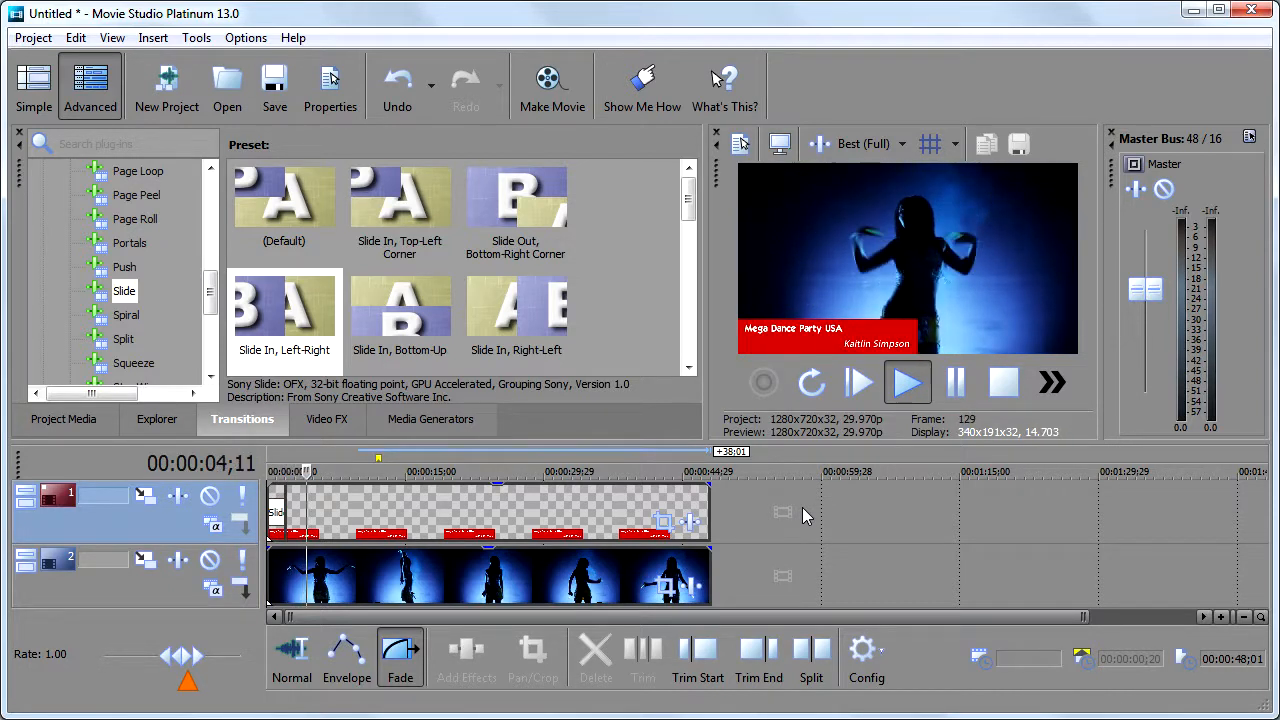
key("space")
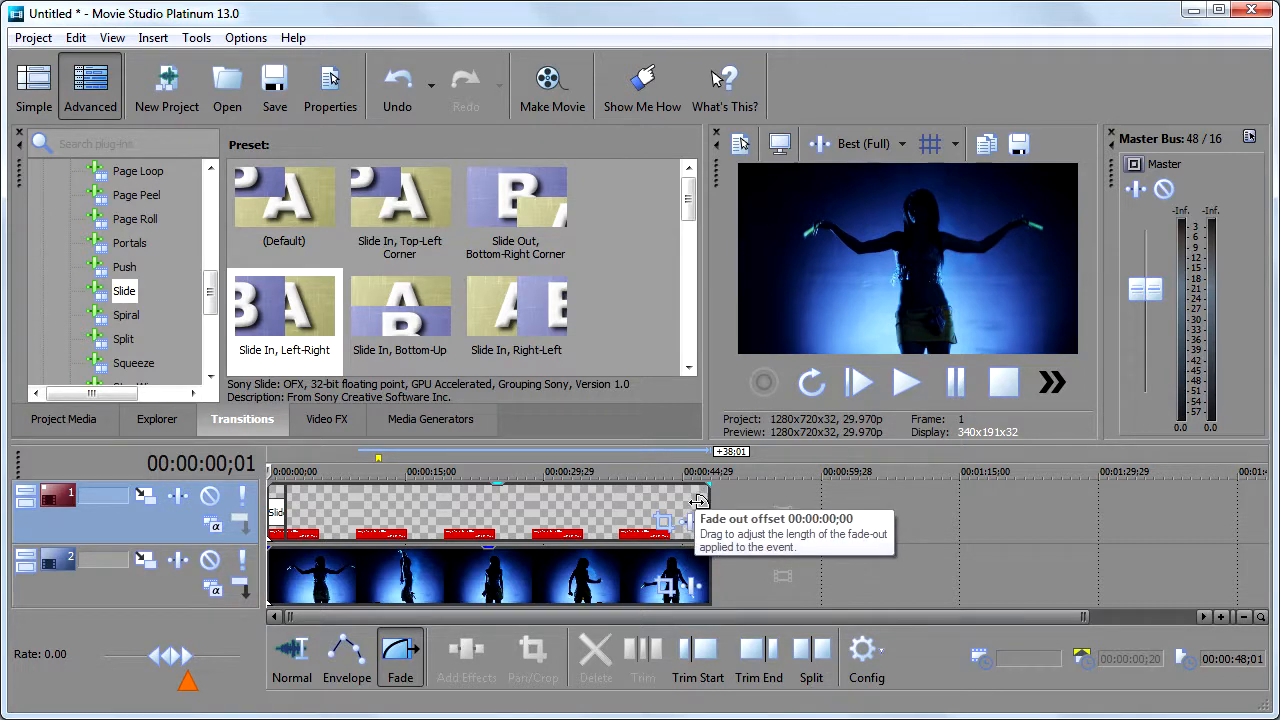
- Create a fade-out from about 00:00:38;21 to the end of sample-third.png to carry the Slide Out, Top-Down transition
left_click_drag(688, 200, 697, 302)
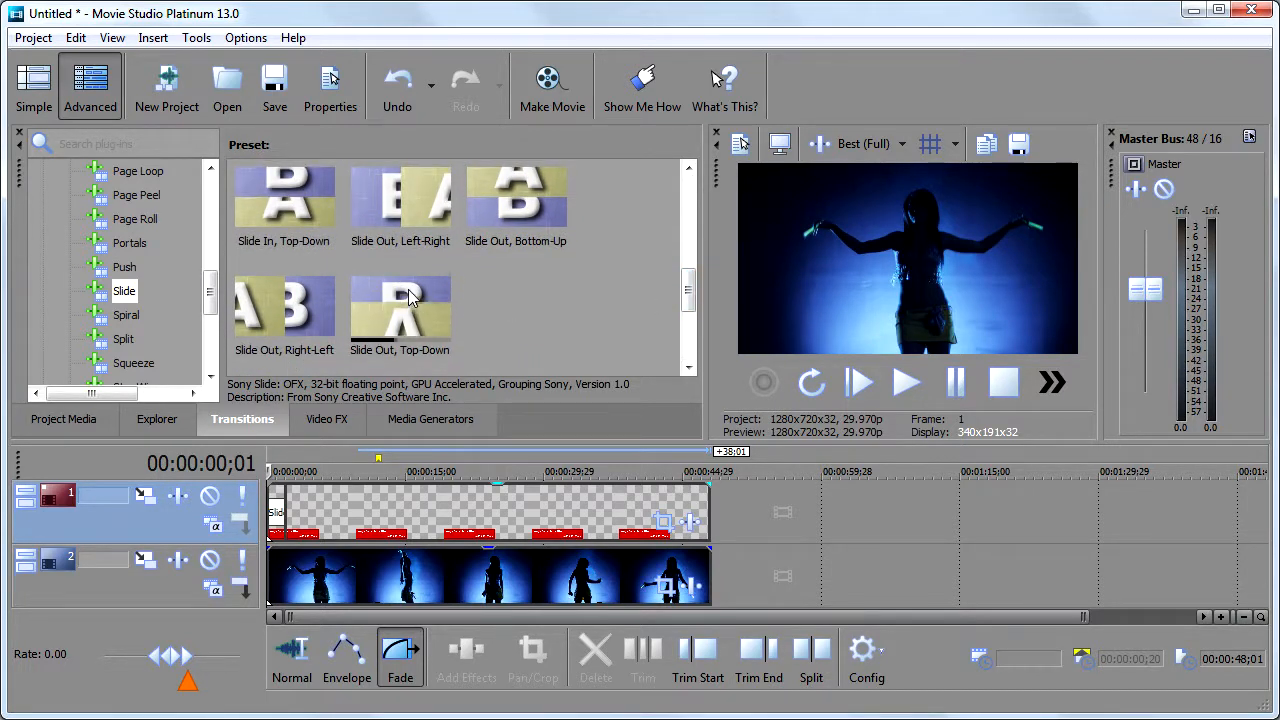
left_click_drag(403, 300, 410, 333)
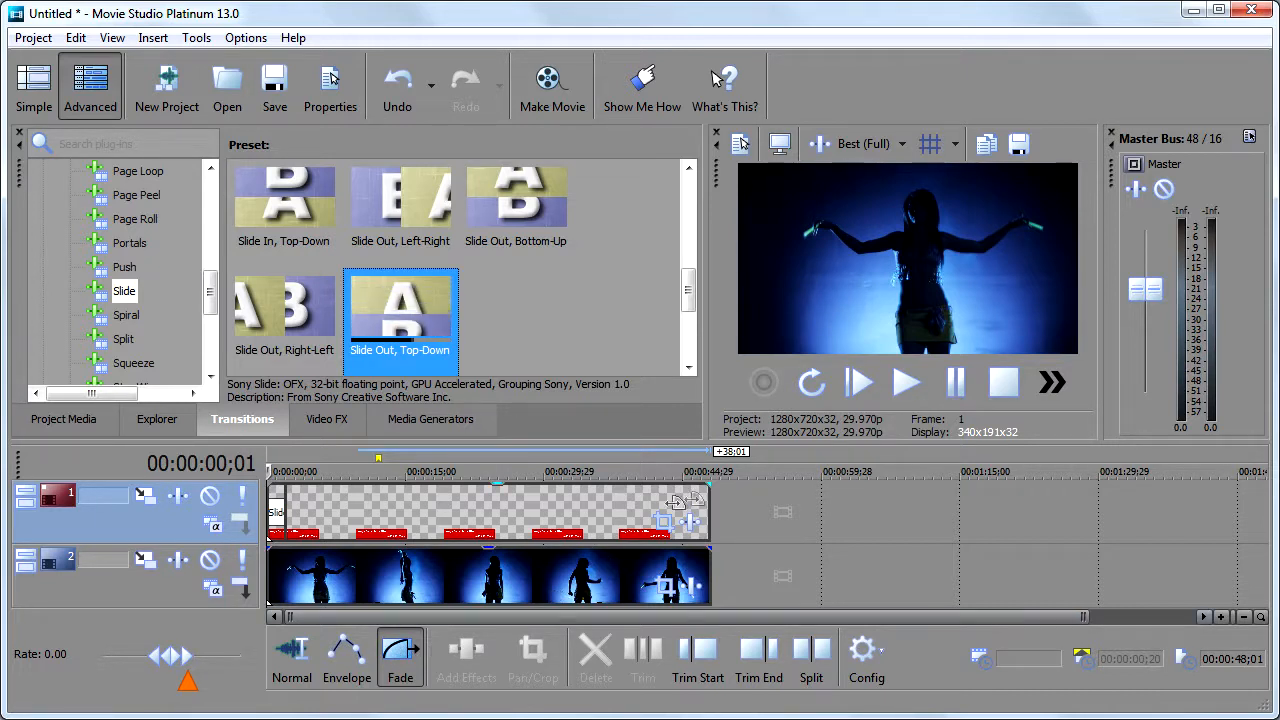
left_click(630, 510)
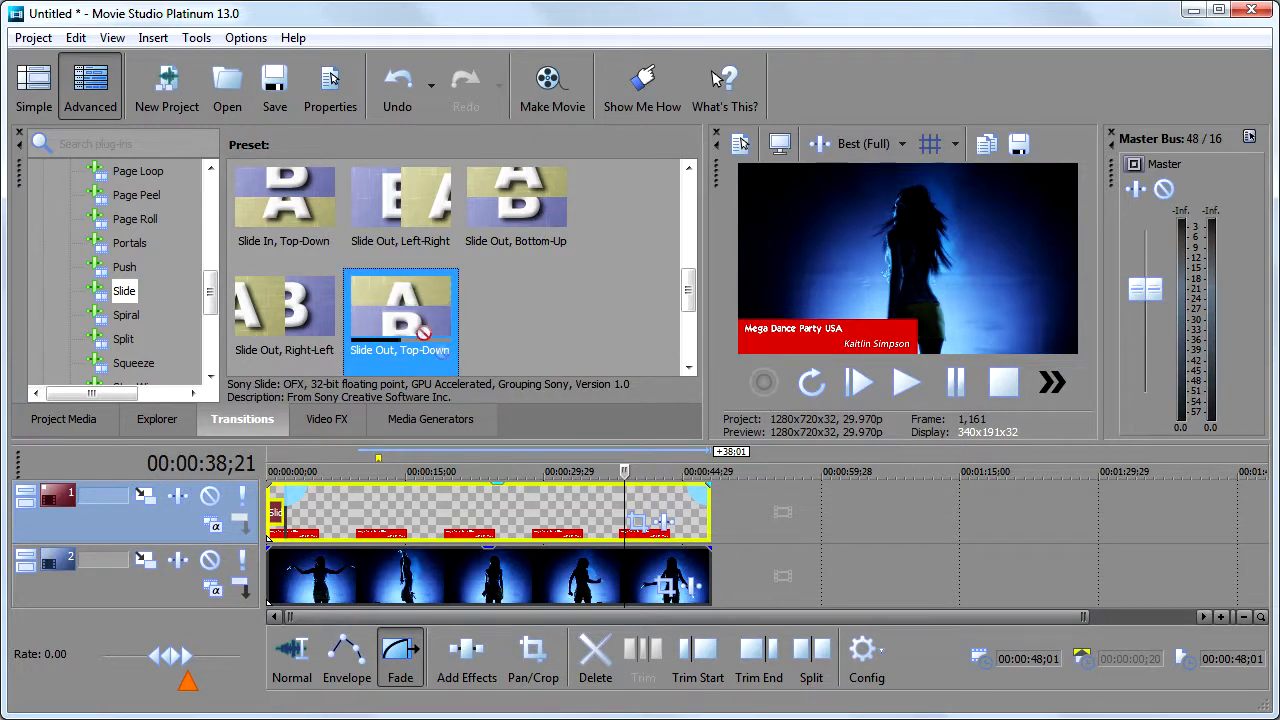
left_click_drag(692, 489, 593, 496)
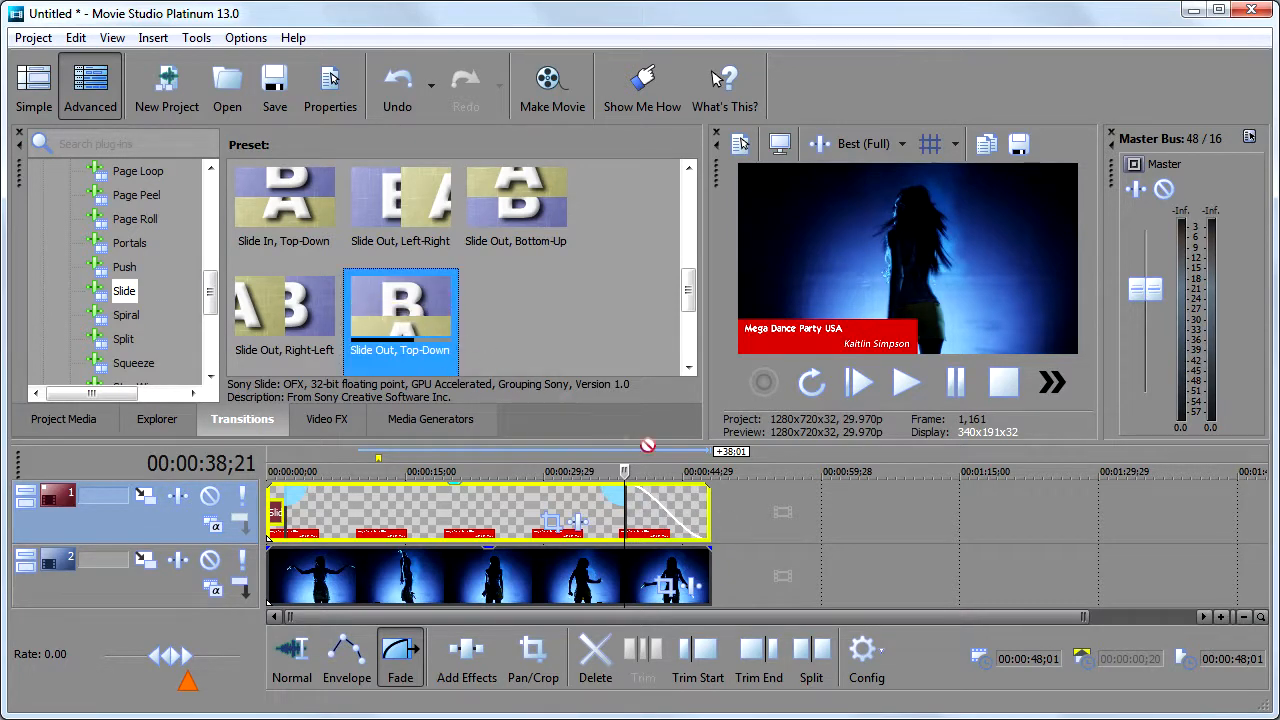